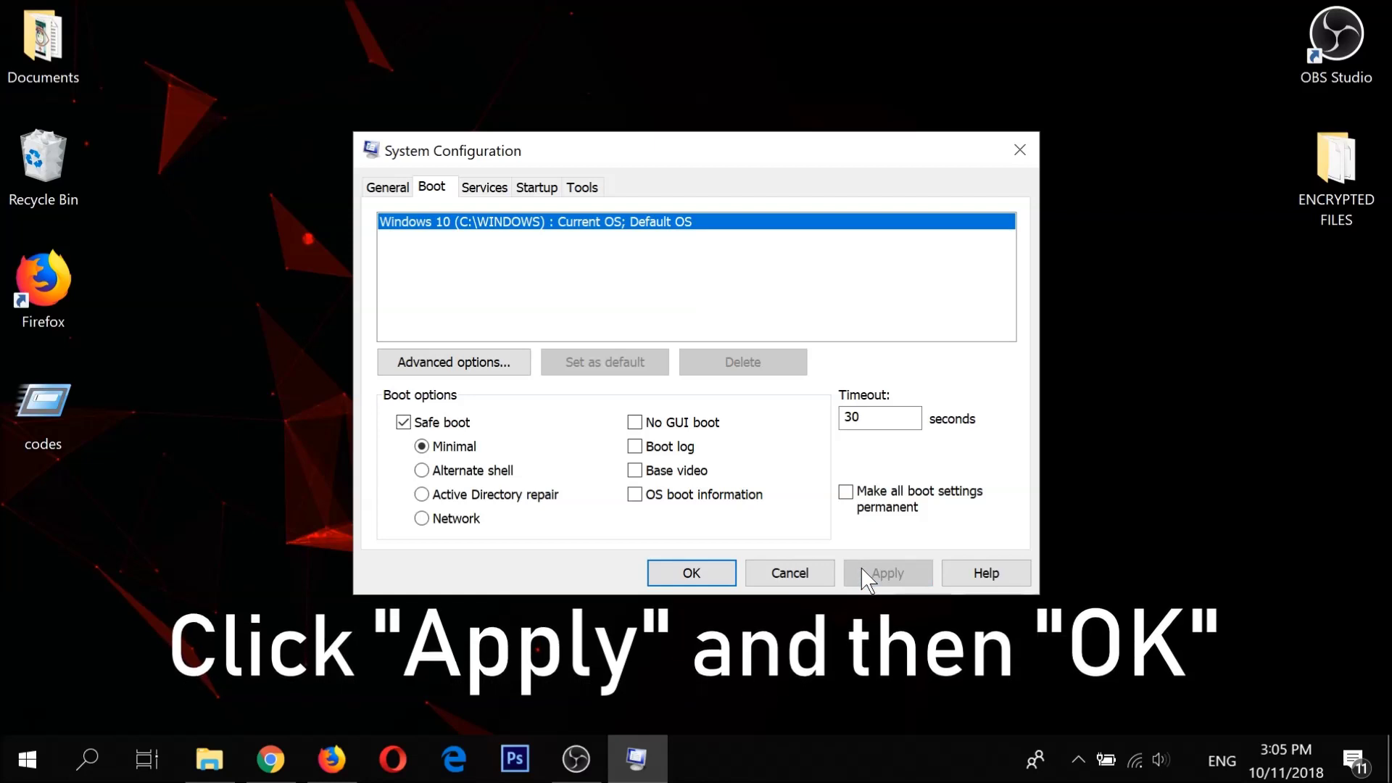
Confirm the System Configuration boot options with minimal Safe boot, and check the restarted desktop's corners for the Safe Mode labels.
left_click(690, 573)
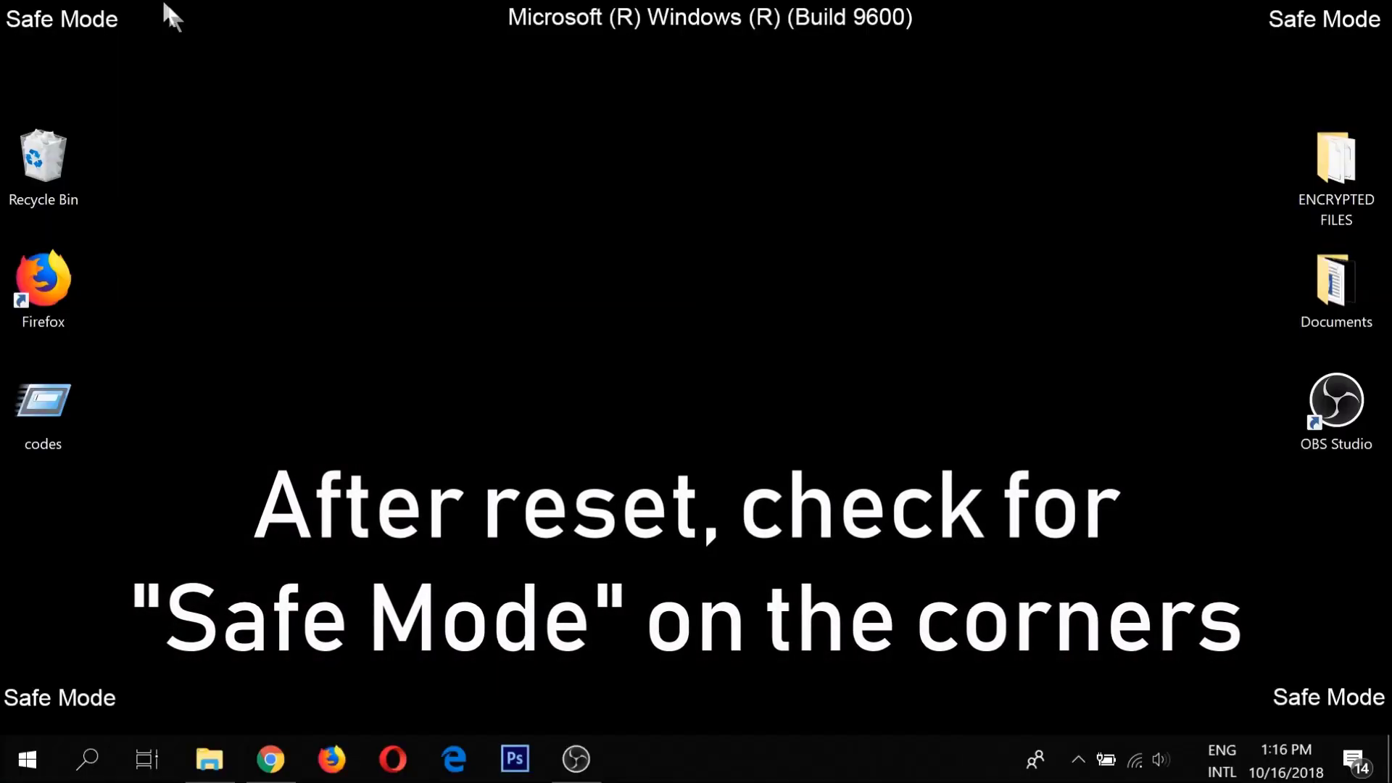
left_click_drag(161, 2, 5, 61)
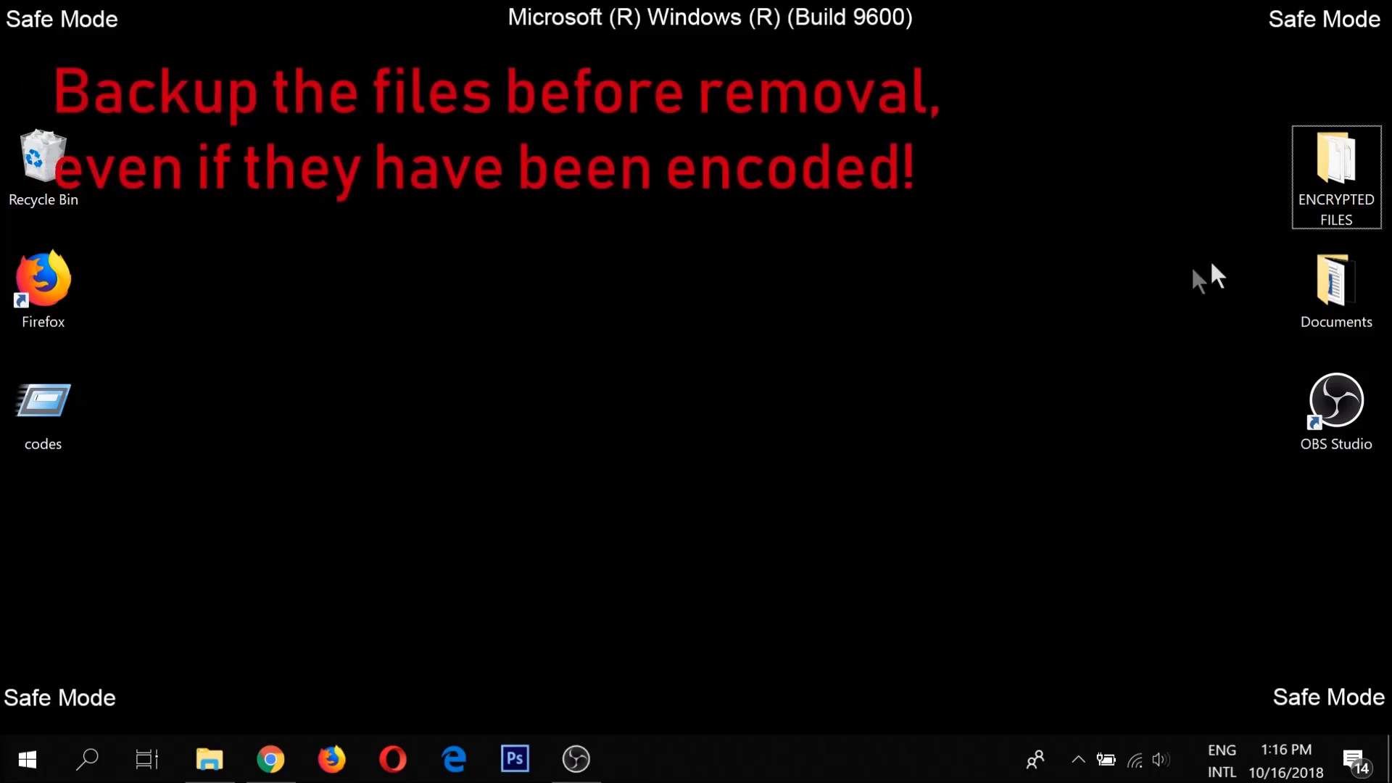
Copy the ENCRYPTED FILES folder from the desktop and open This PC through Windows Search.
right_click(1334, 206)
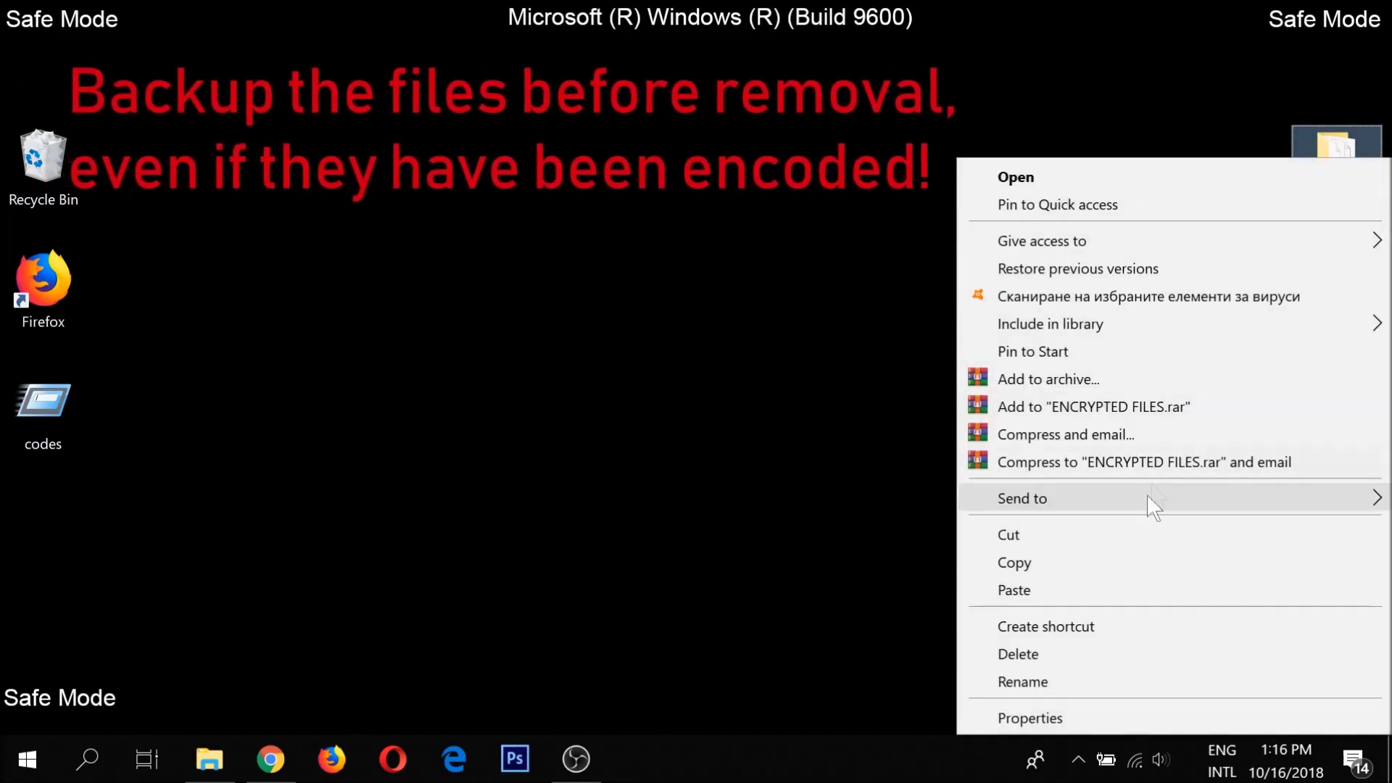
left_click(1125, 568)
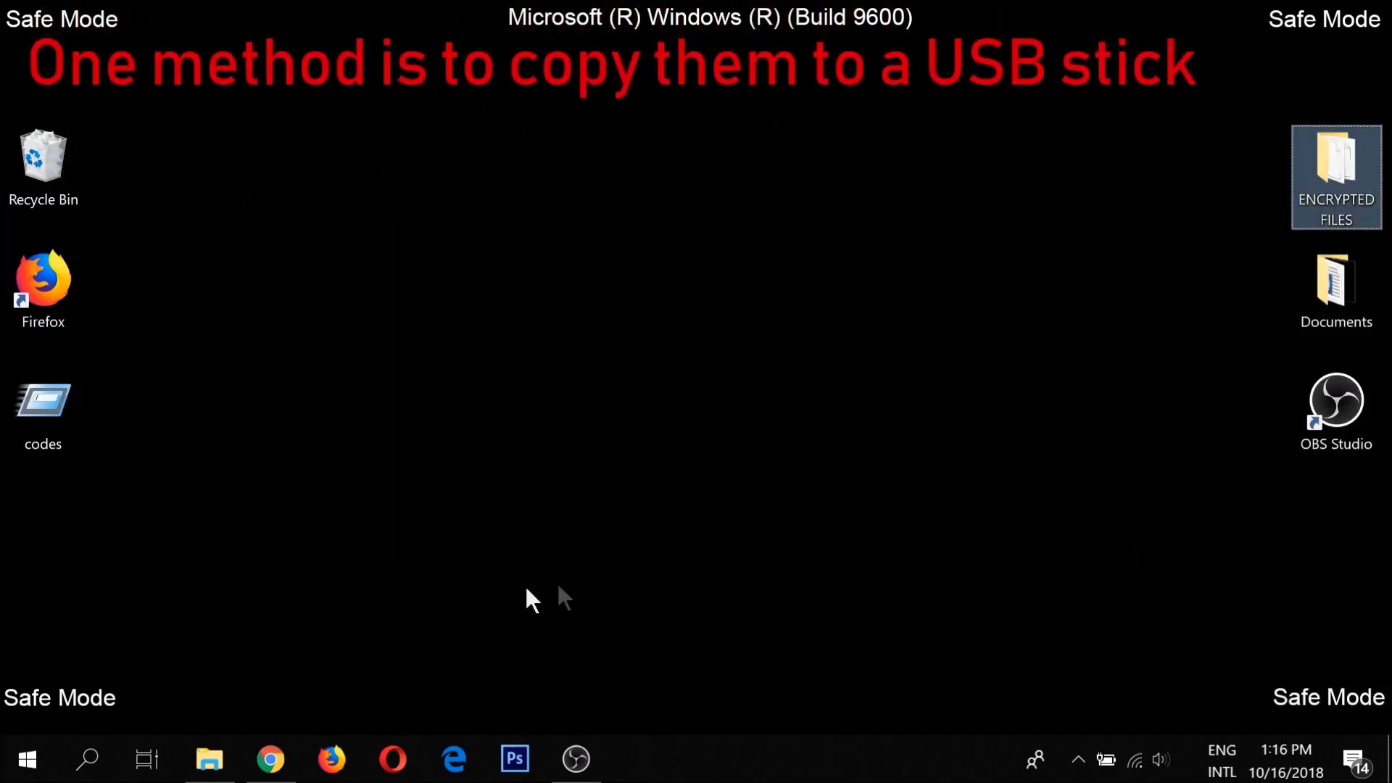
left_click(97, 754)
type("T")
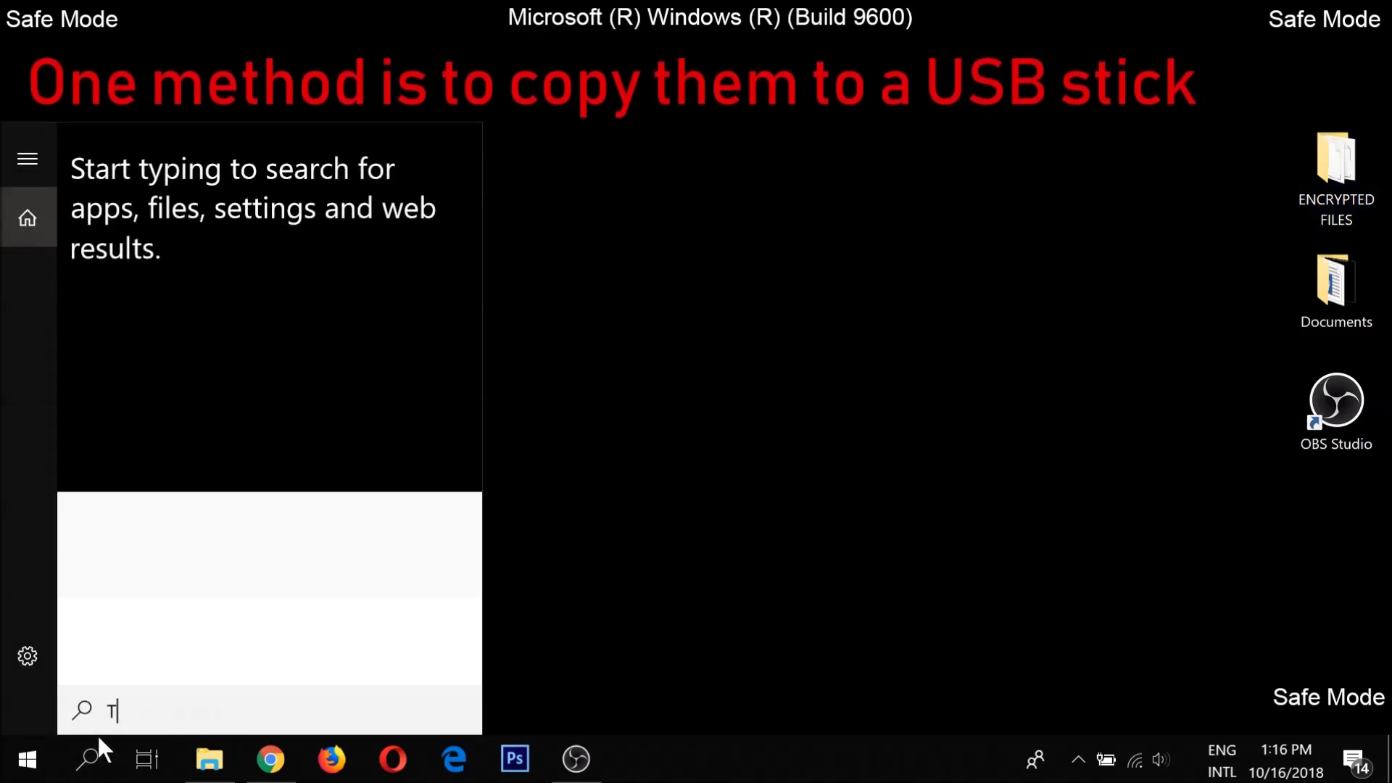
type("his")
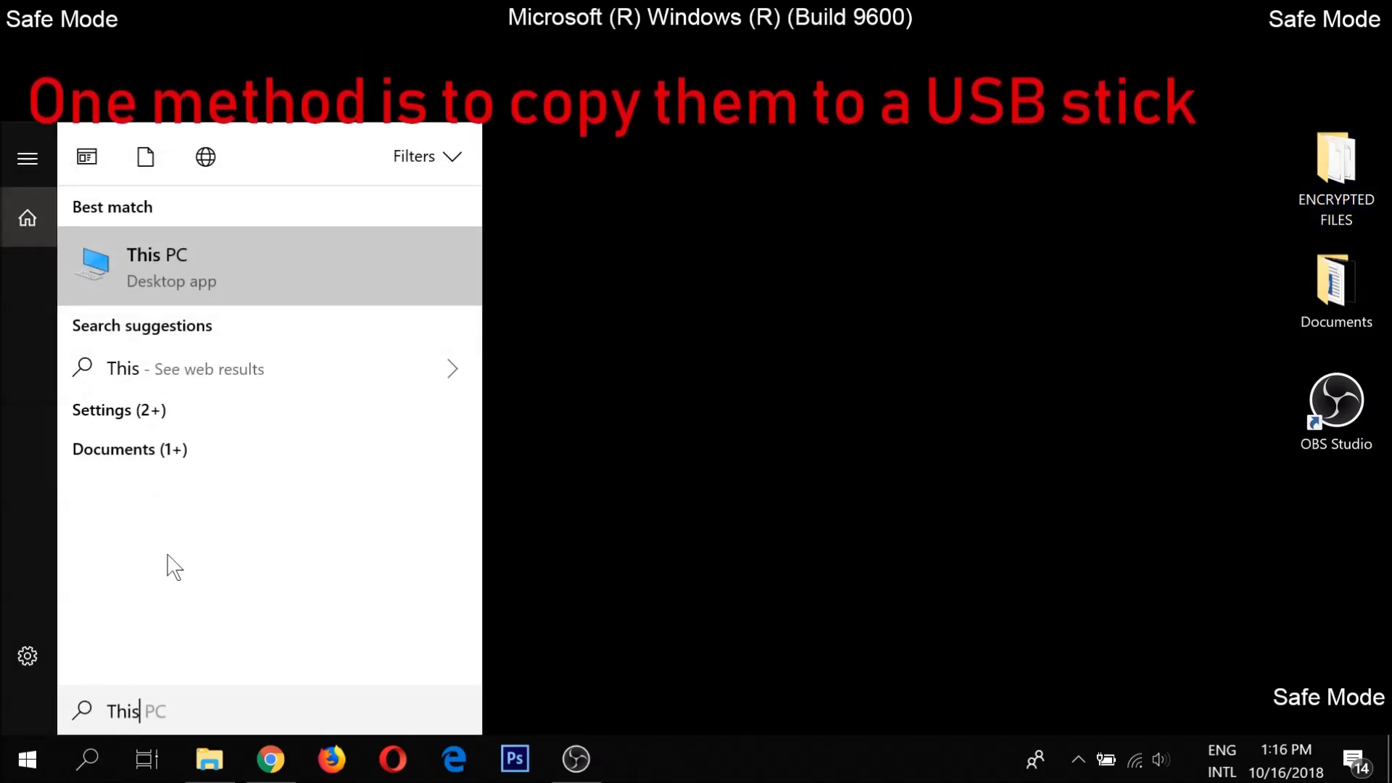
left_click(278, 277)
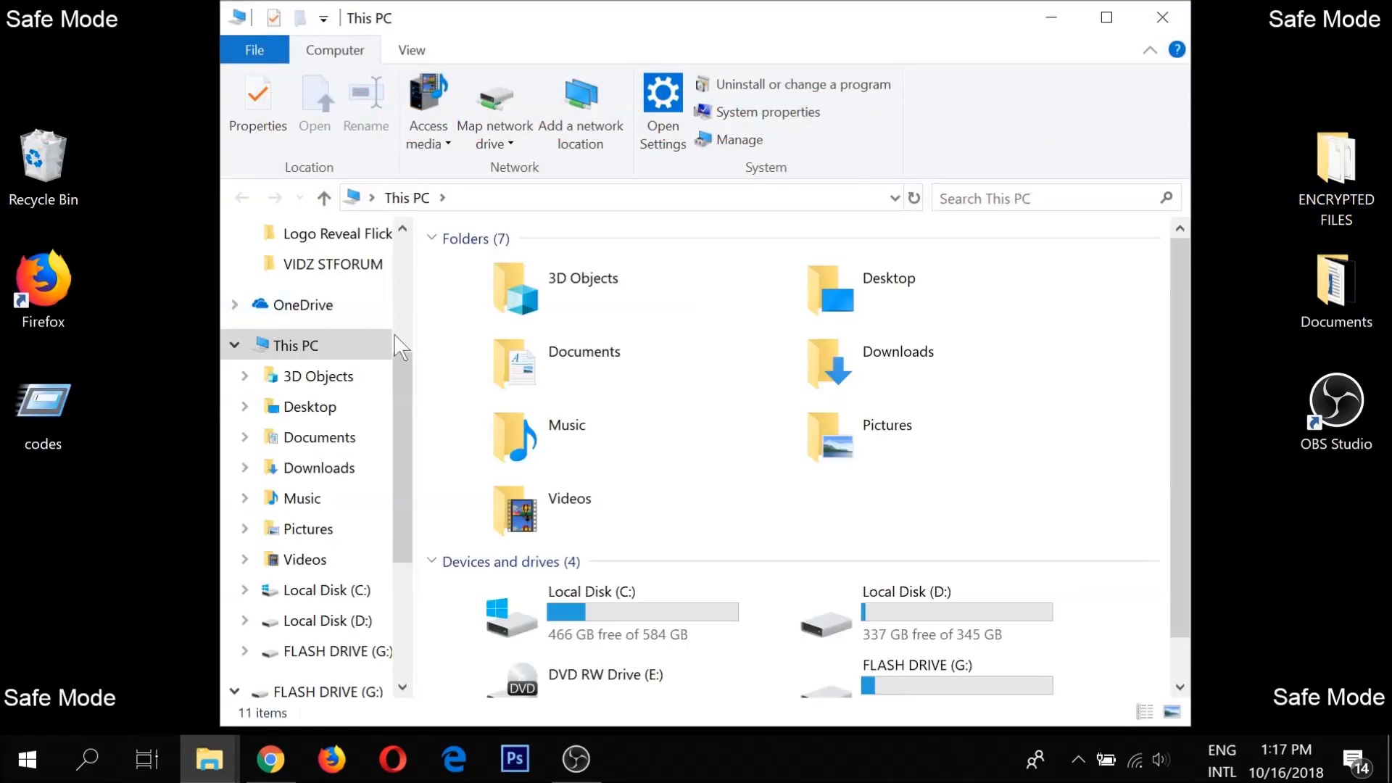
Paste the copied folder onto FLASH DRIVE (G:) and close the This PC window.
right_click(899, 682)
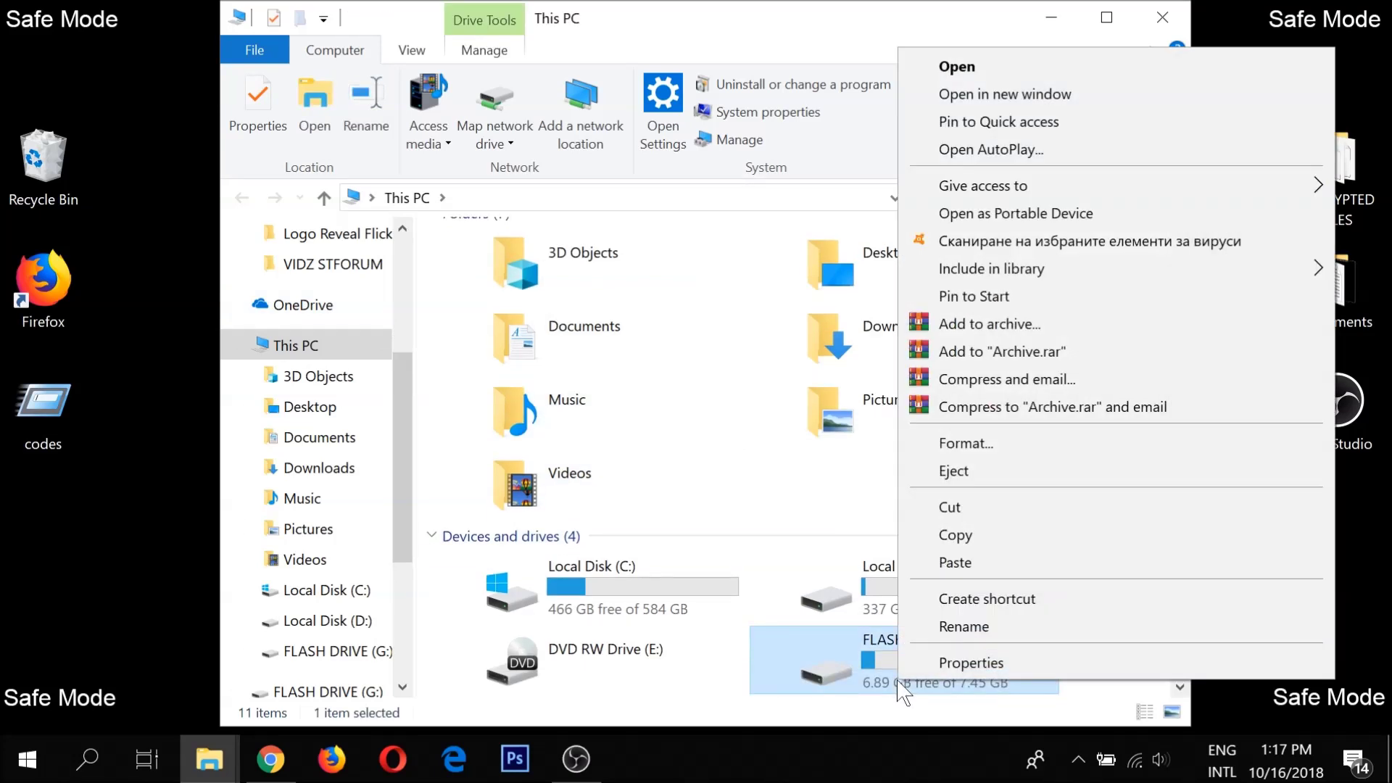
left_click(968, 569)
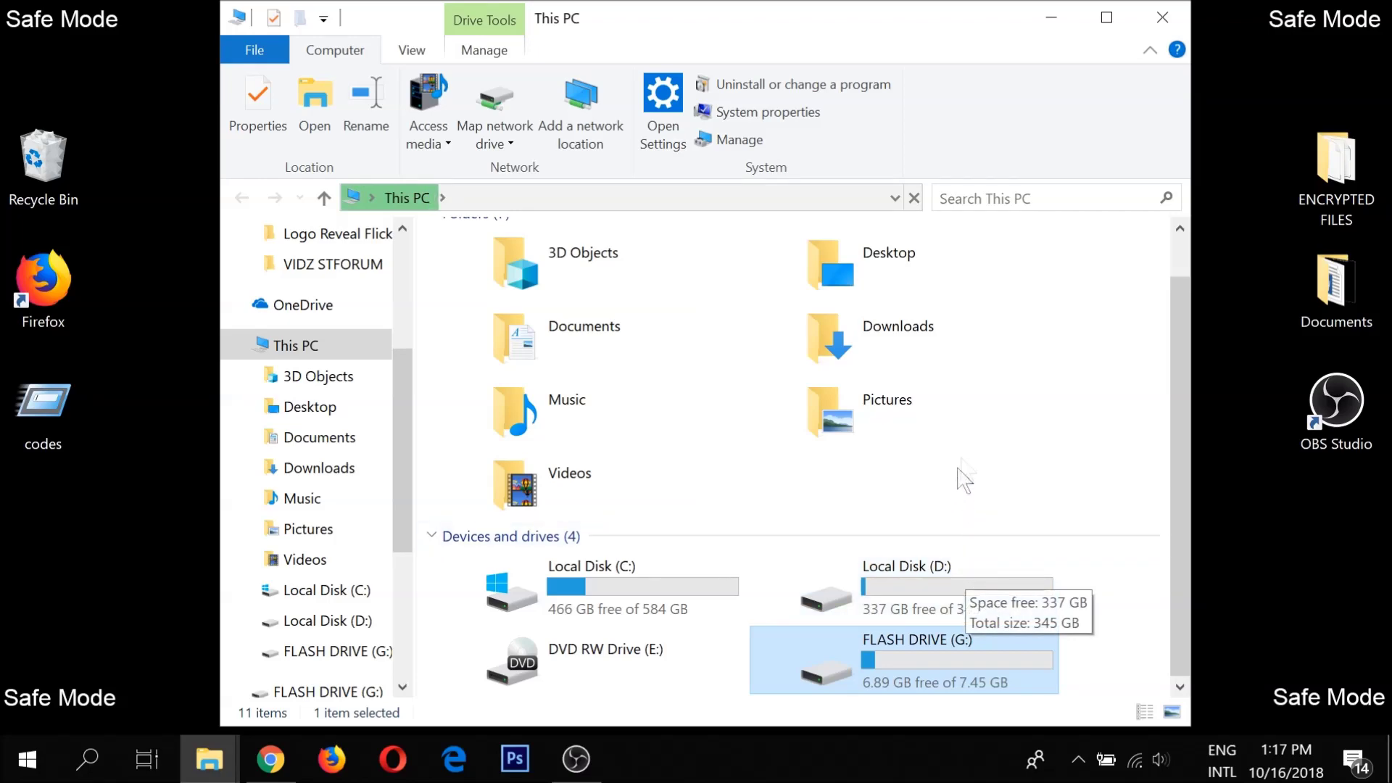
left_click(1188, 16)
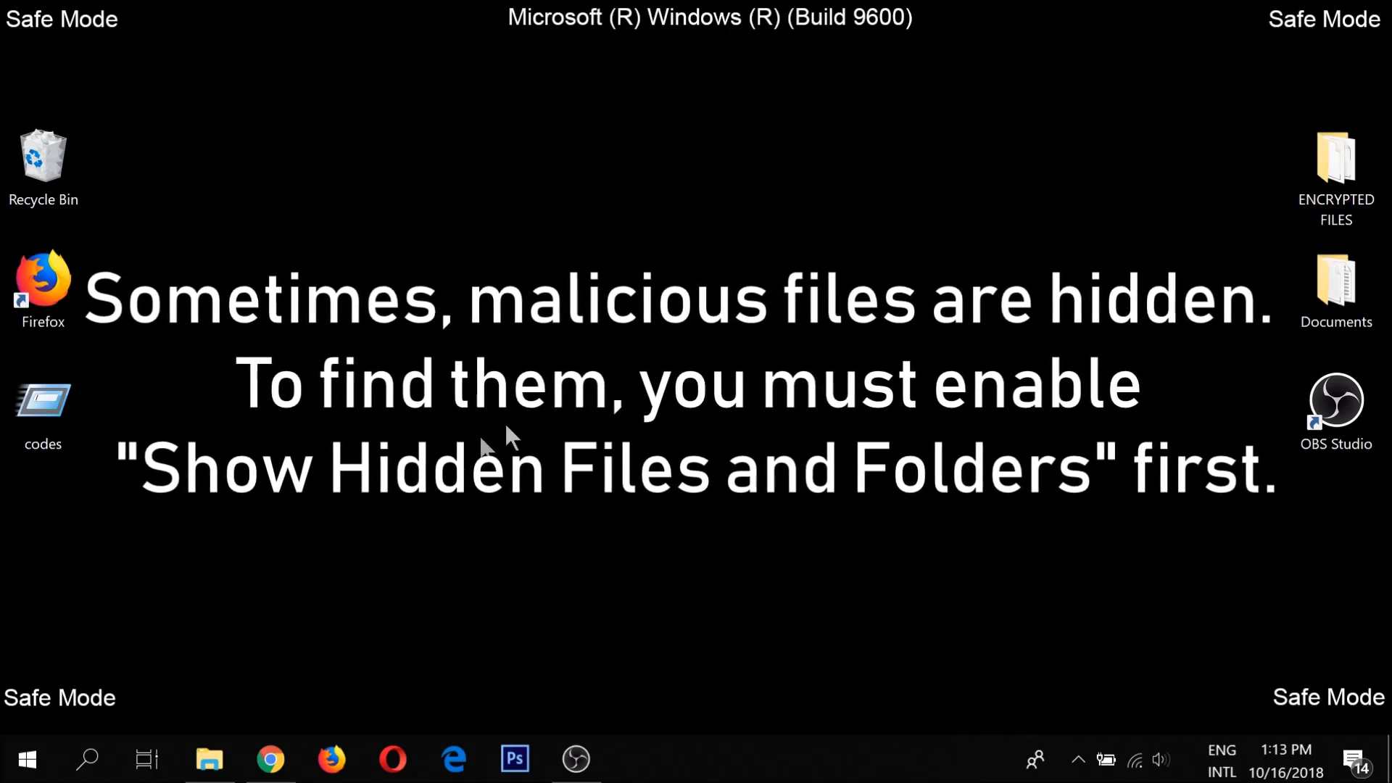
Find the "Show hidden files and folders" setting through Windows Search and enable showing hidden files, folders and drives.
left_click(64, 774)
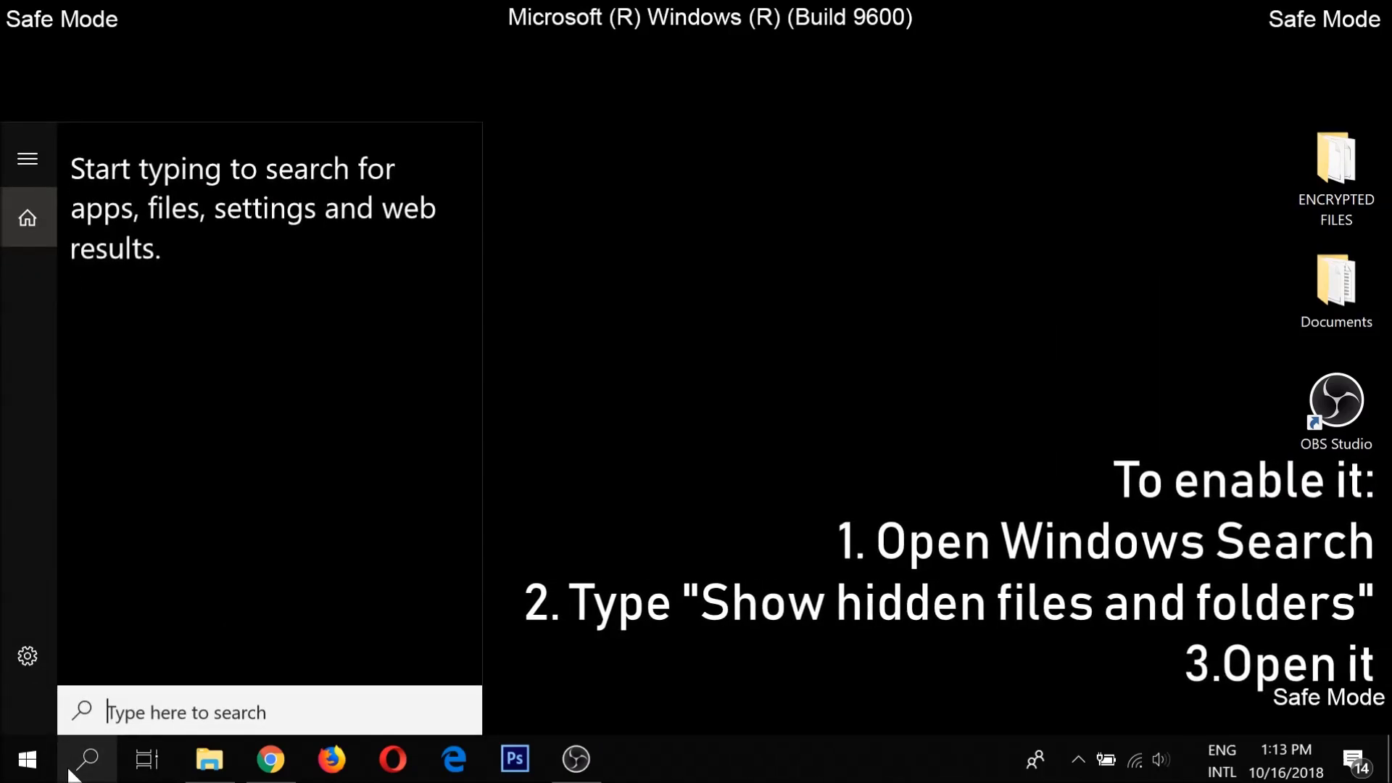
type("show")
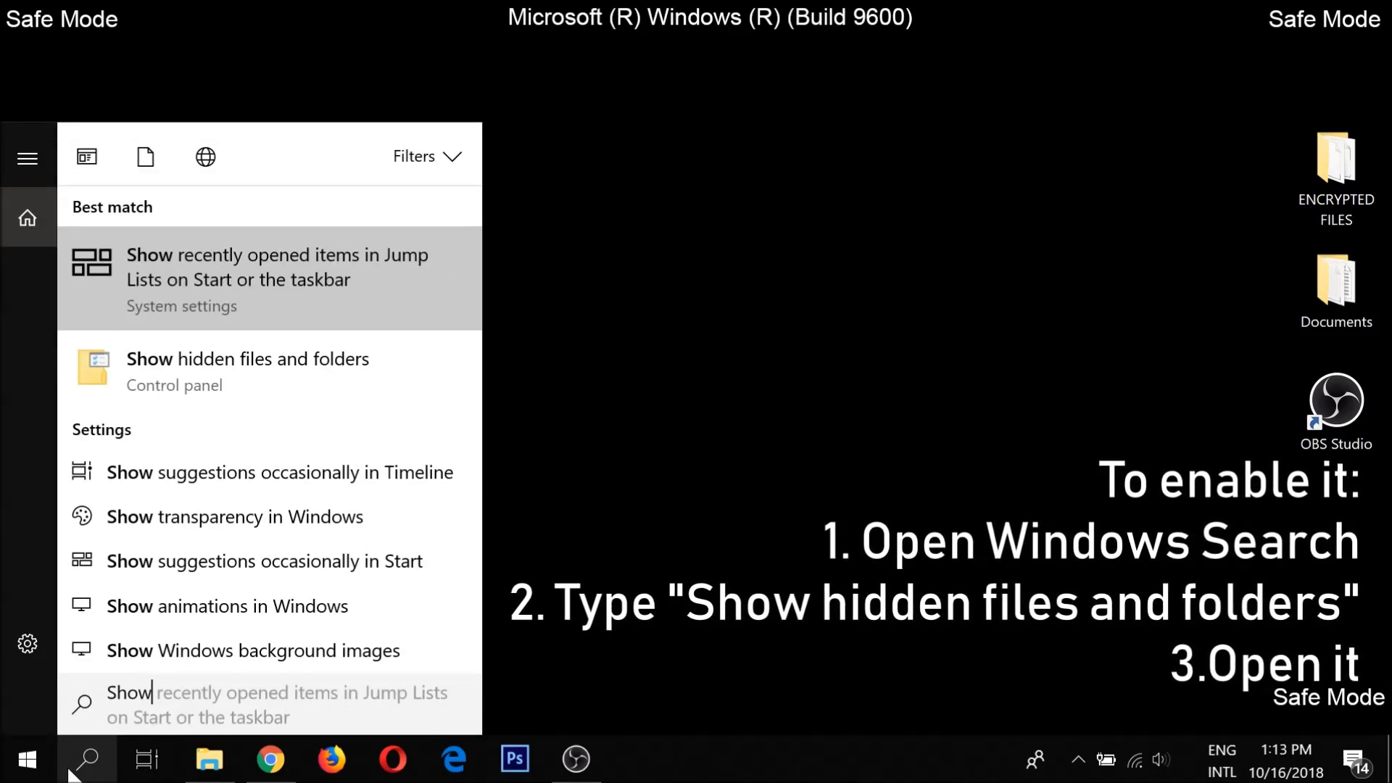
left_click(218, 372)
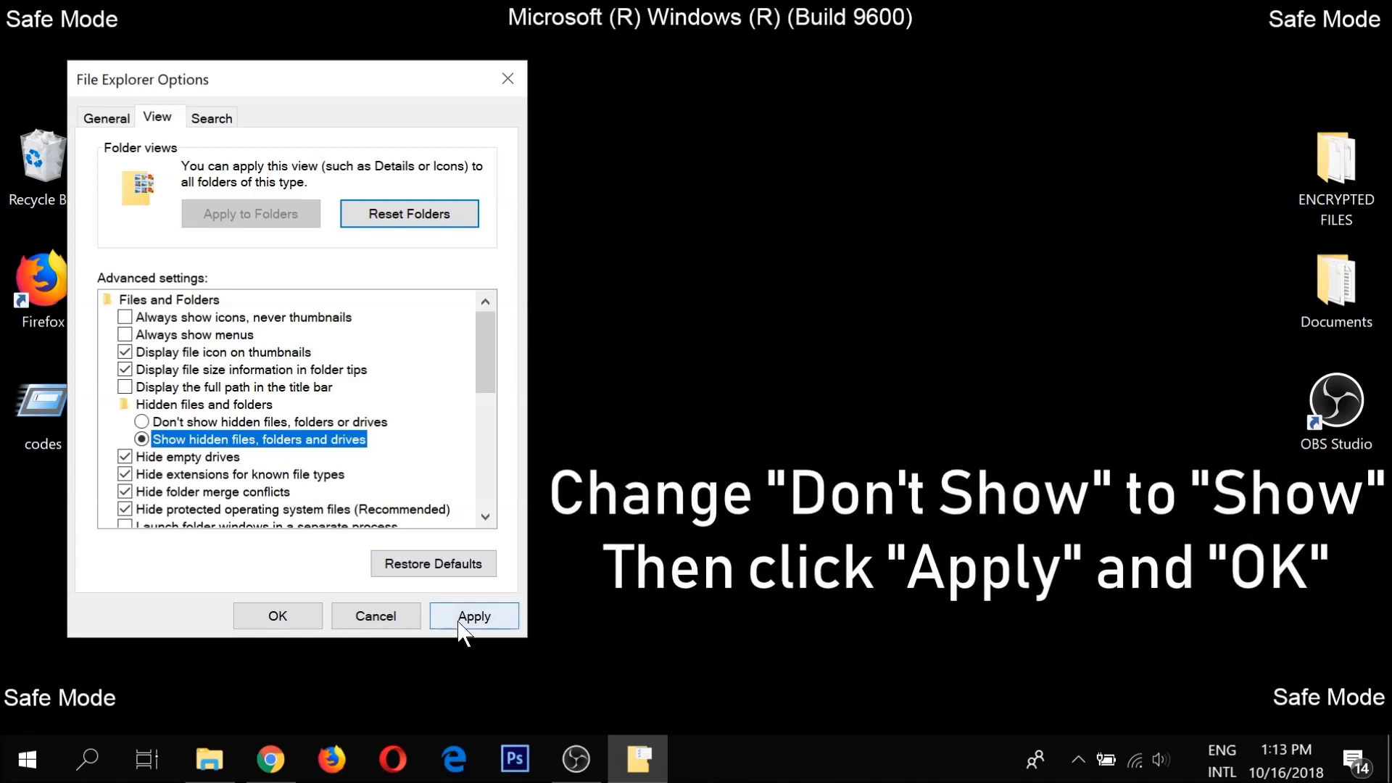
left_click(310, 621)
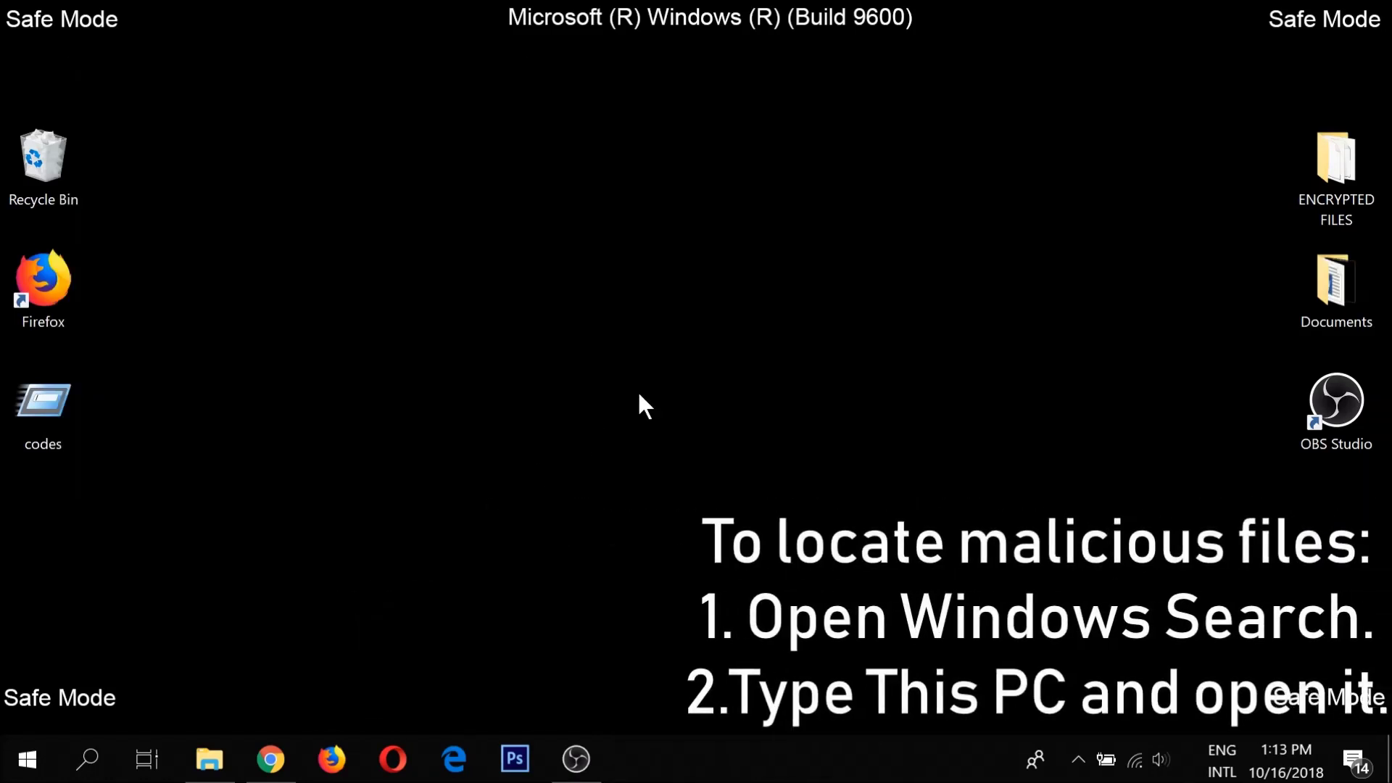
Open This PC through Windows Search and search it for "fileextension:exe THE VIRUS".
left_click(85, 762)
type("This PC")
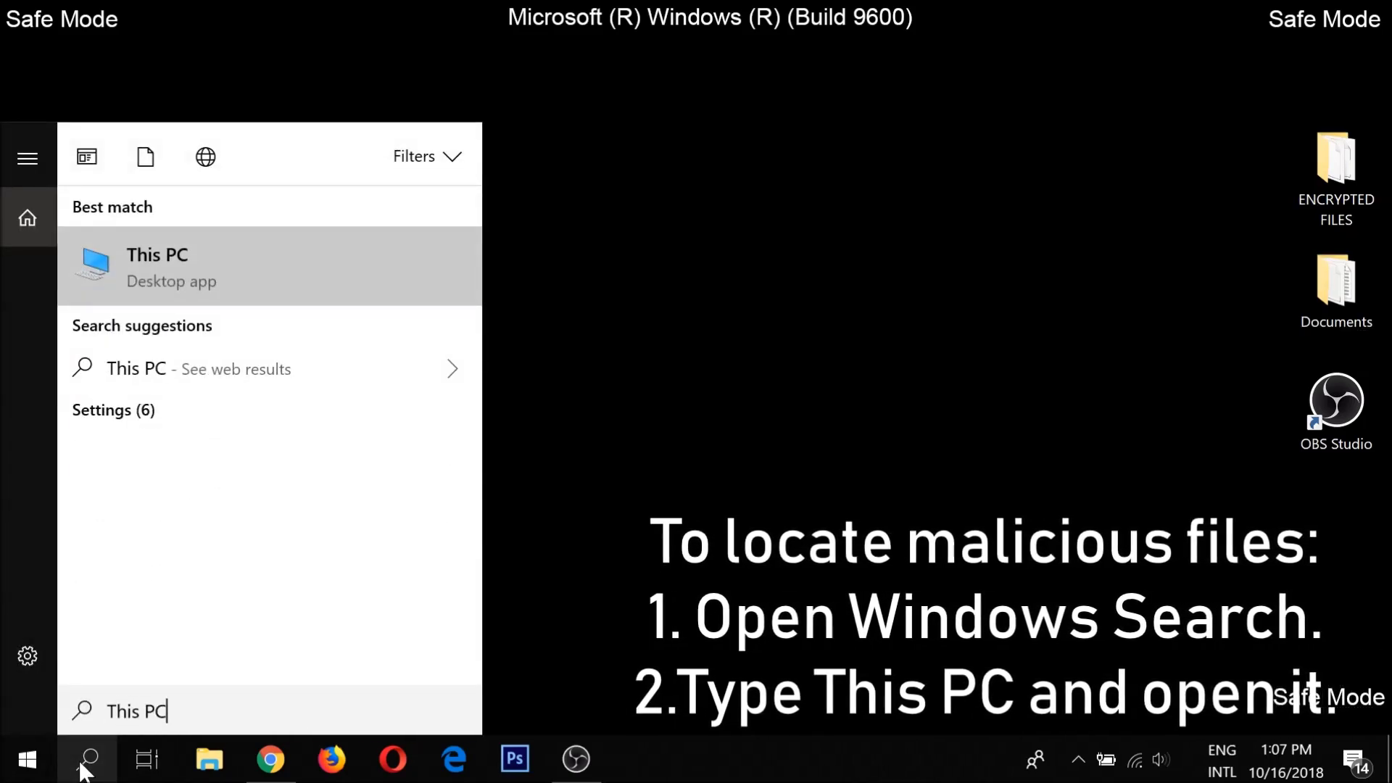
left_click(177, 289)
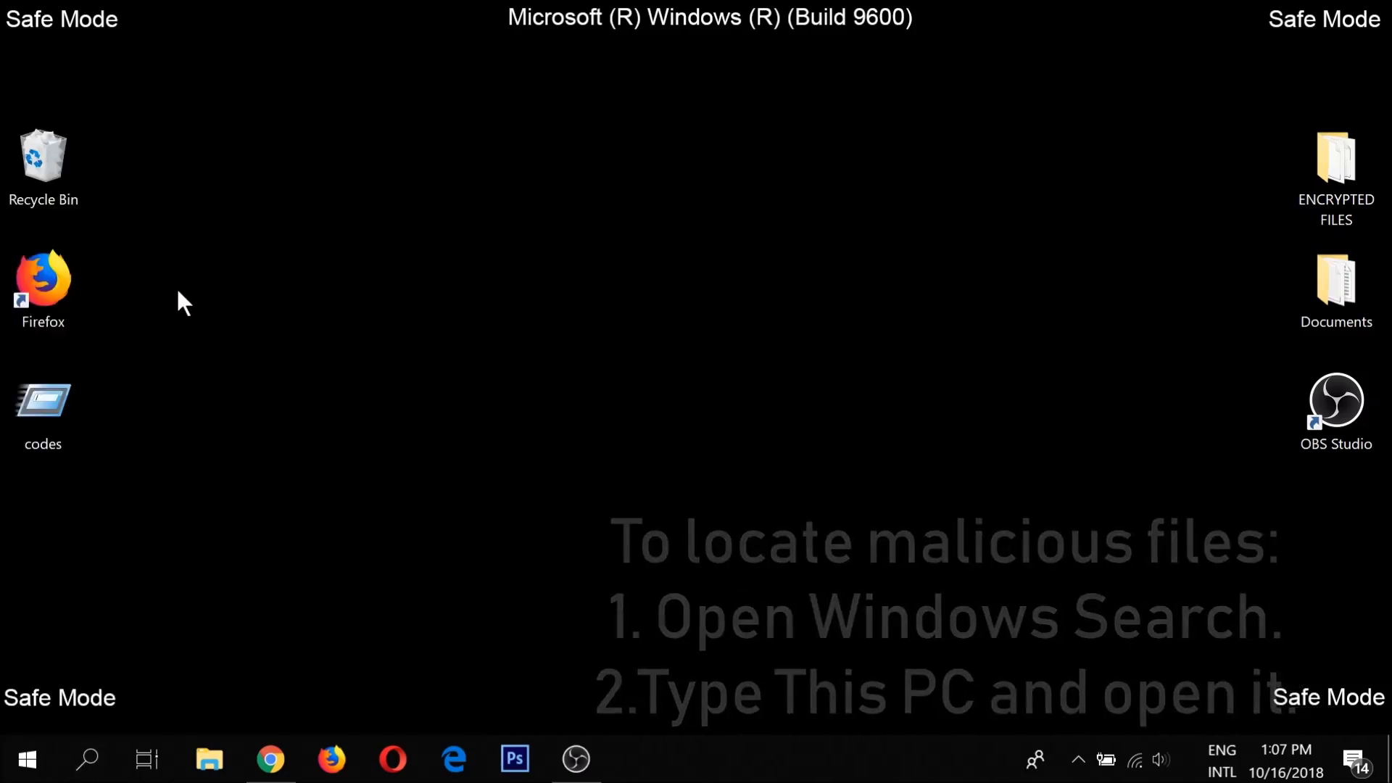
left_click(943, 197)
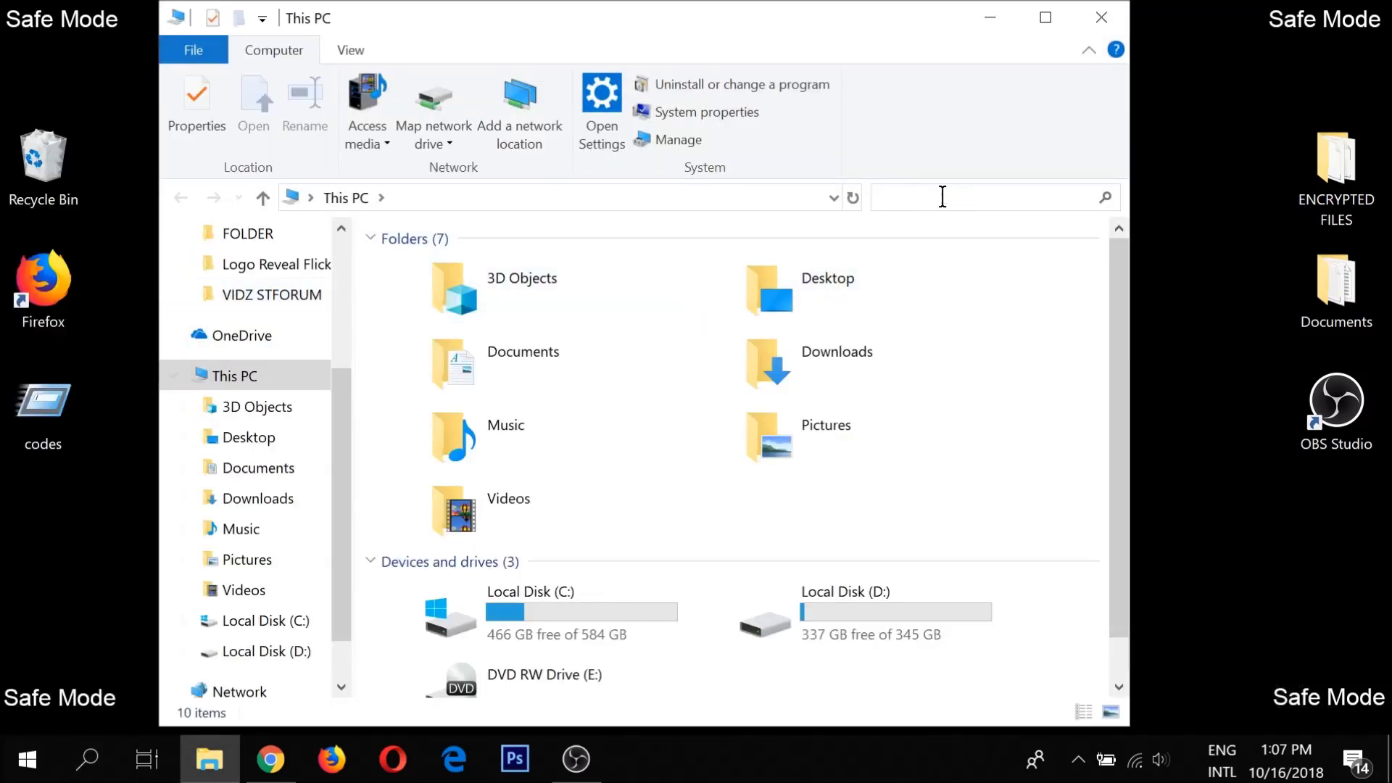
type("fileextension")
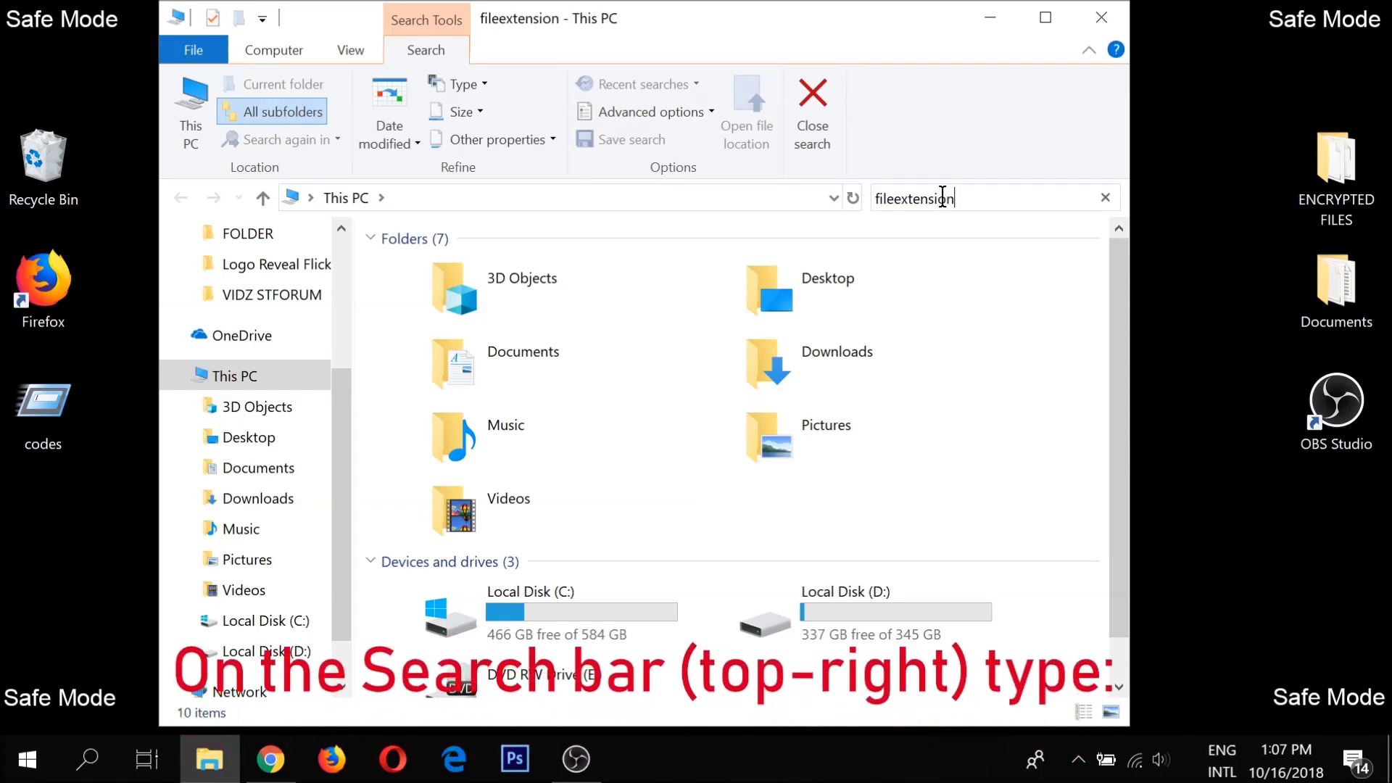
type(":exe THE VIRUS")
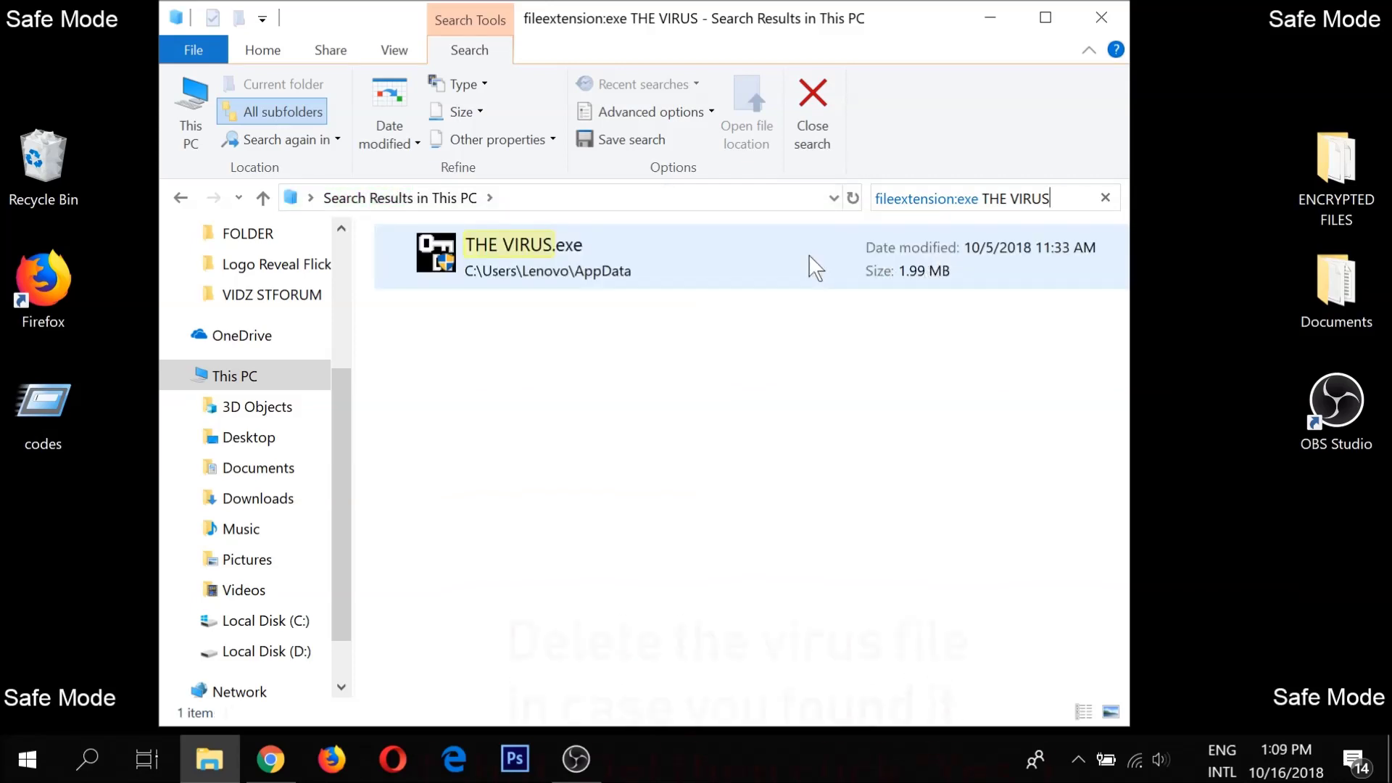
Permanently delete THE VIRUS.exe from the search results and close the window.
left_click(808, 254)
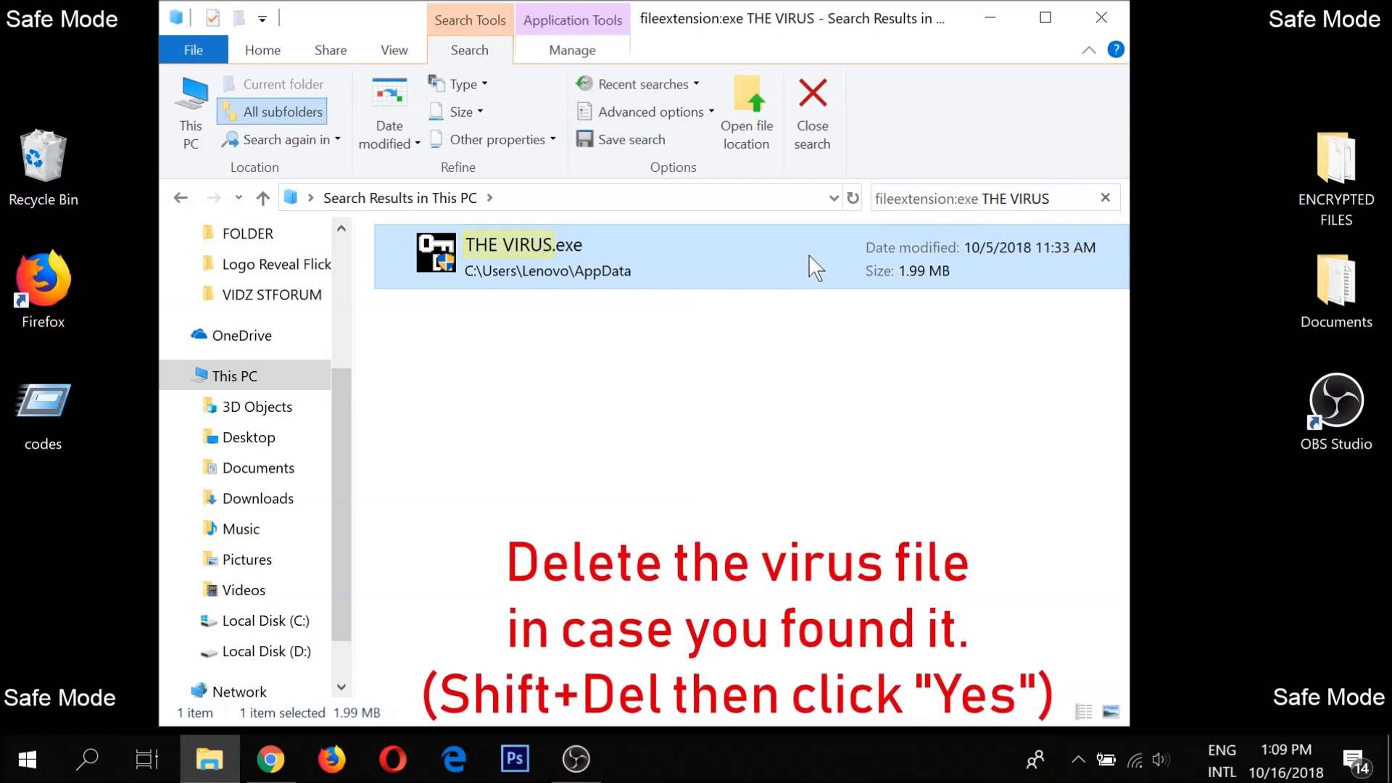
key("shift+Delete")
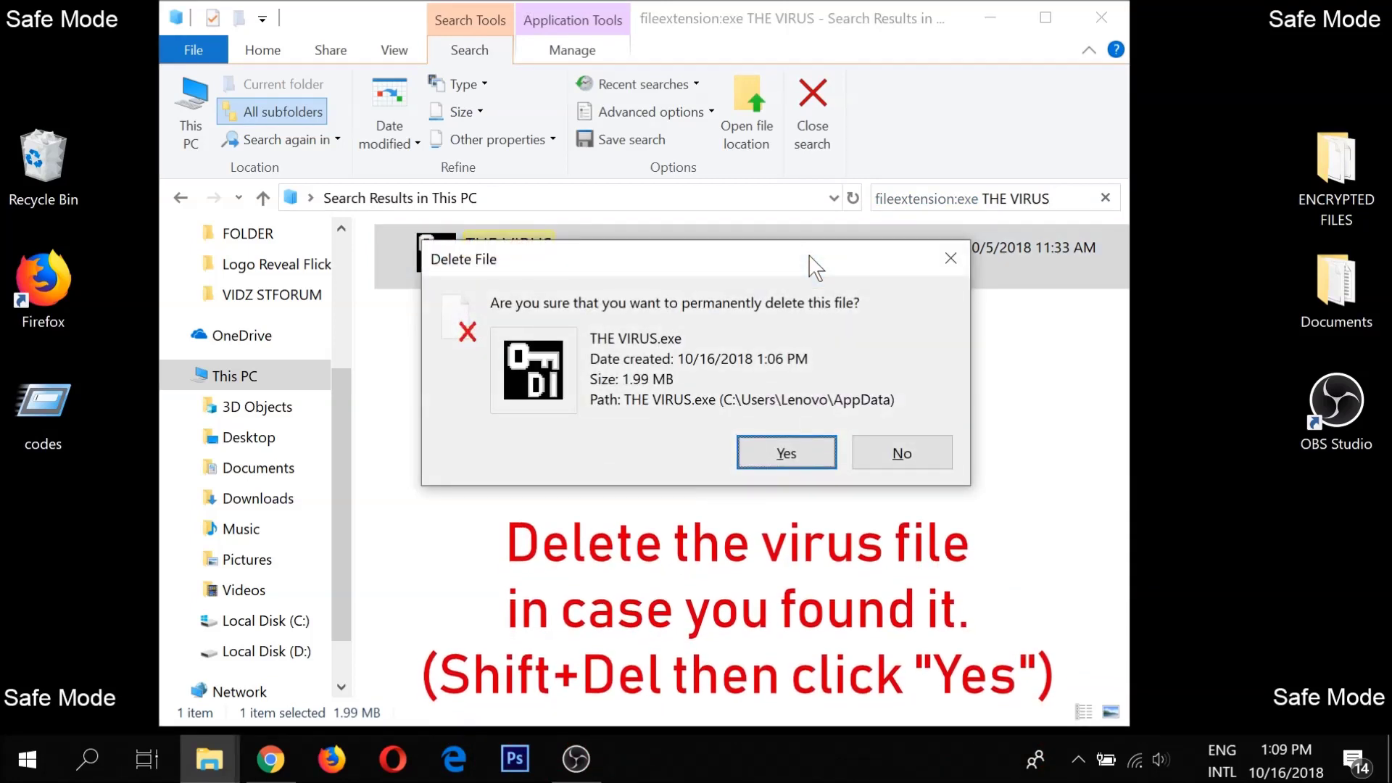
left_click(800, 446)
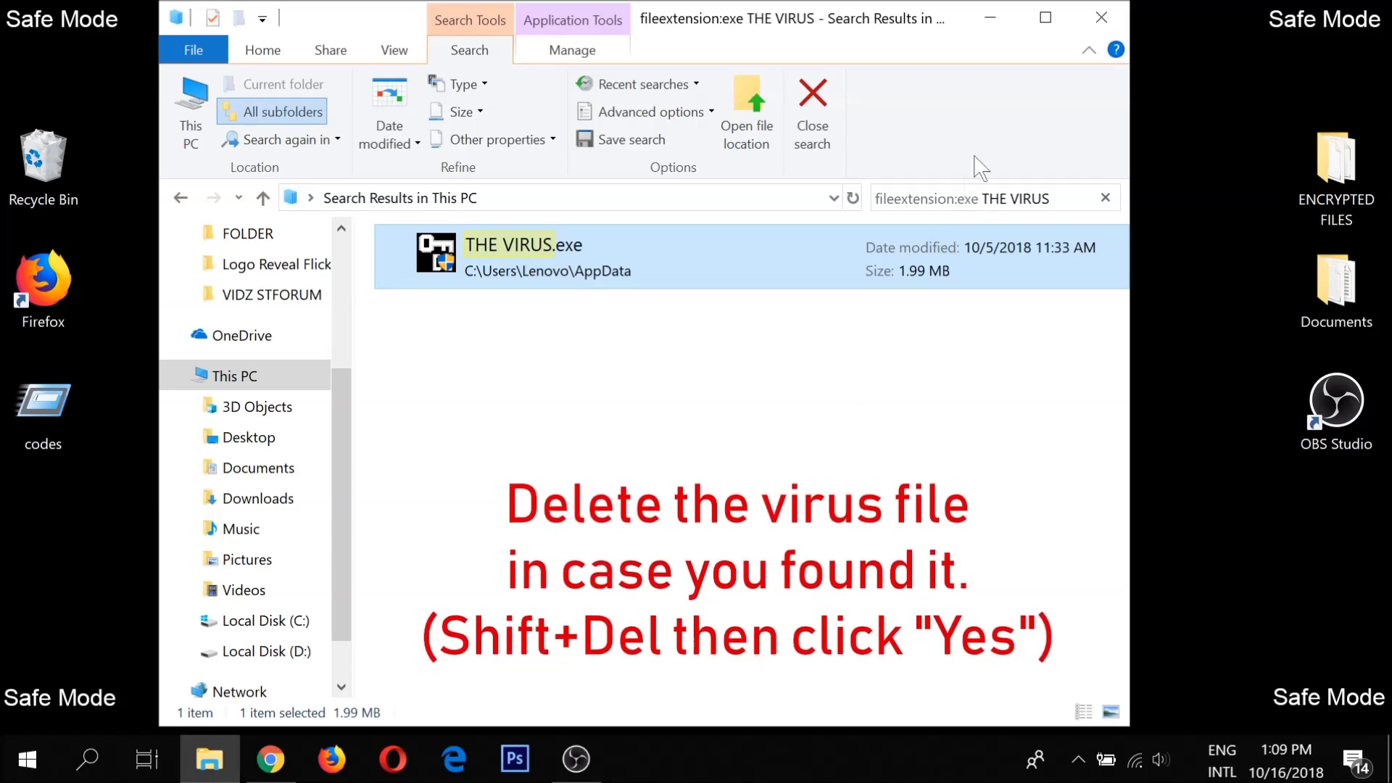
left_click(1091, 29)
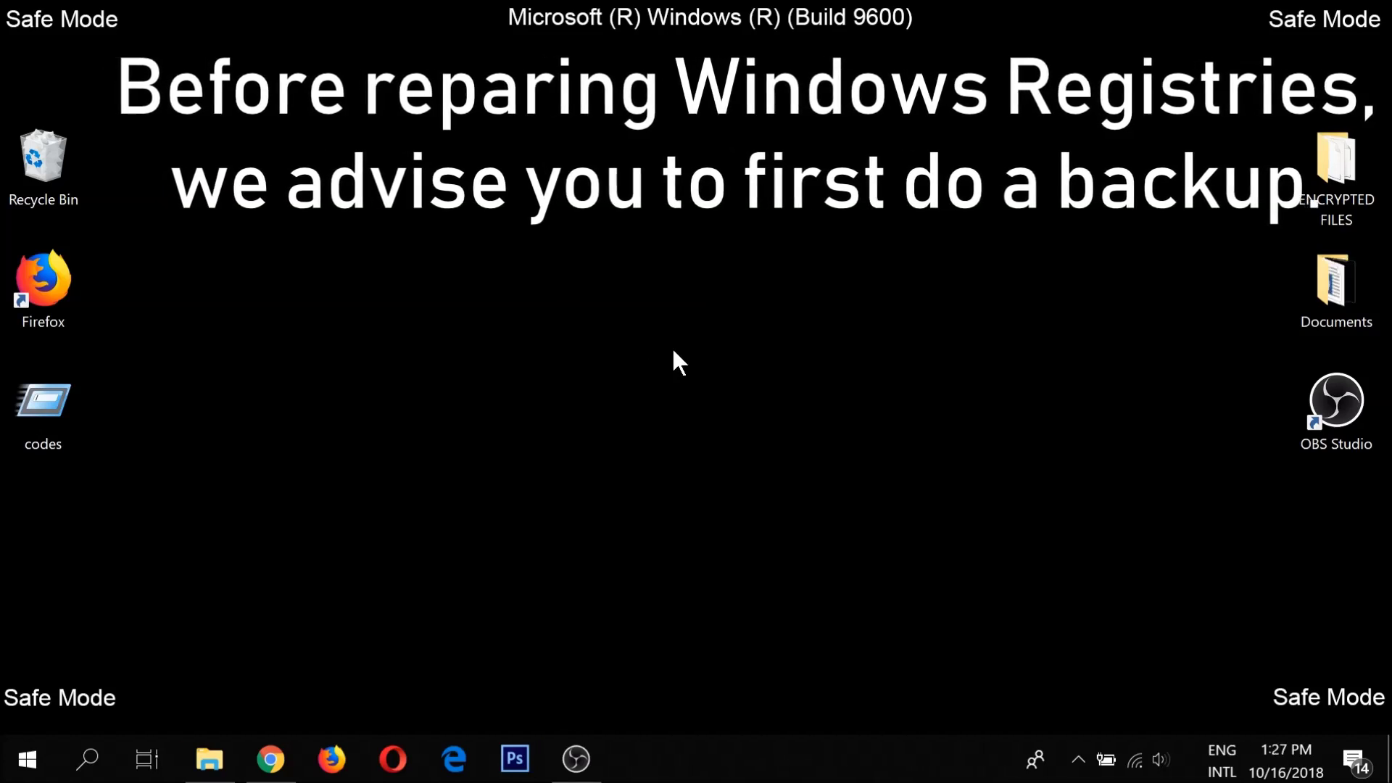
Open the Registry Editor by running REGEDIT from the Run window.
key("super+r")
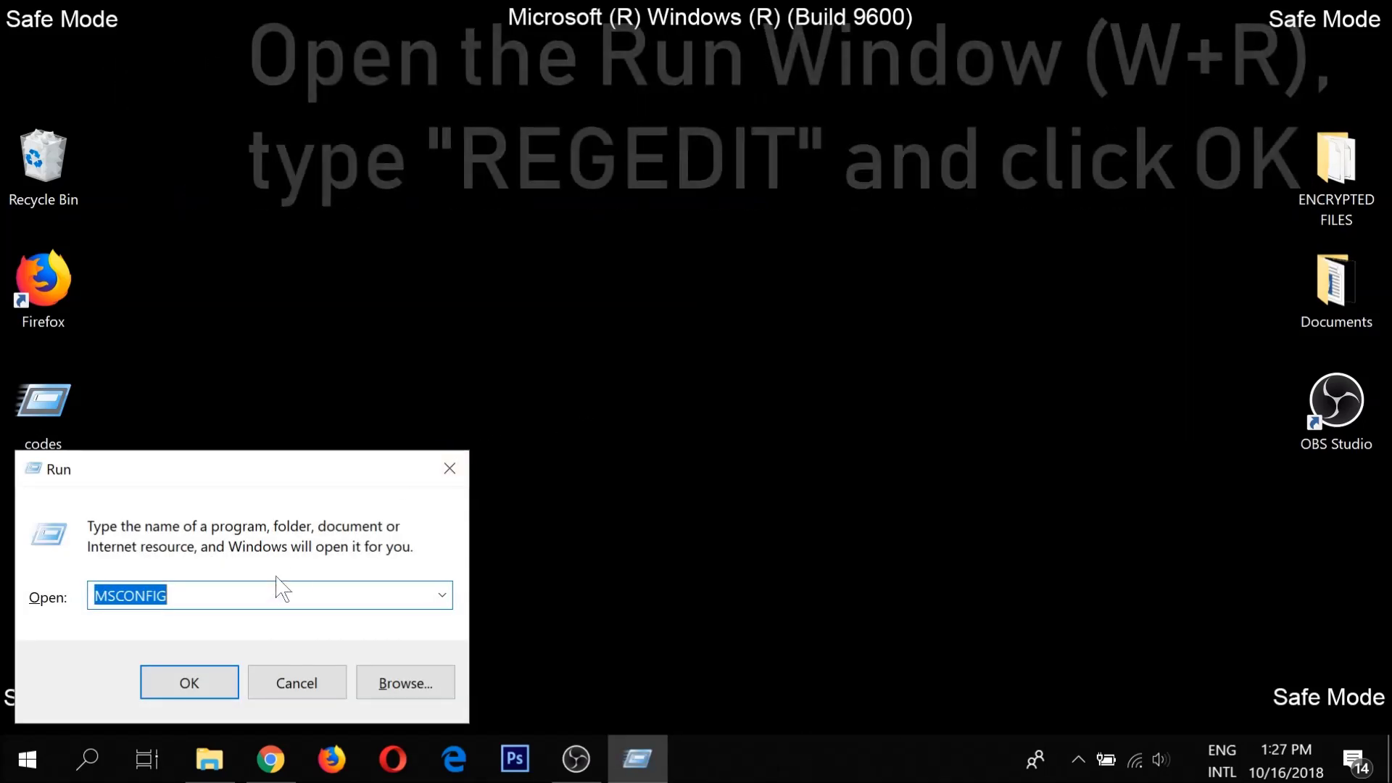
type("REGEDIT")
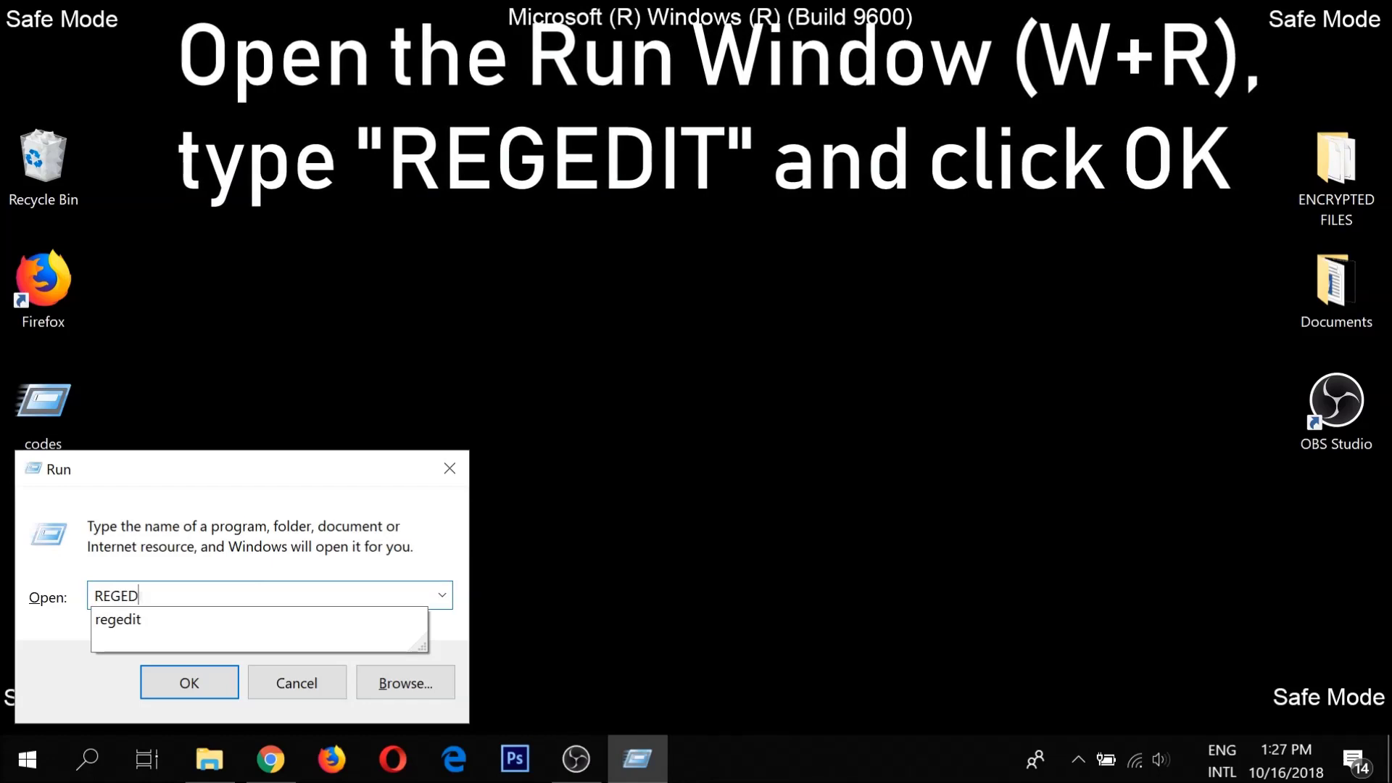
left_click(217, 683)
Export the registry to the Desktop as a registration file named BACKUP, with the export range set to All.
left_click(525, 271)
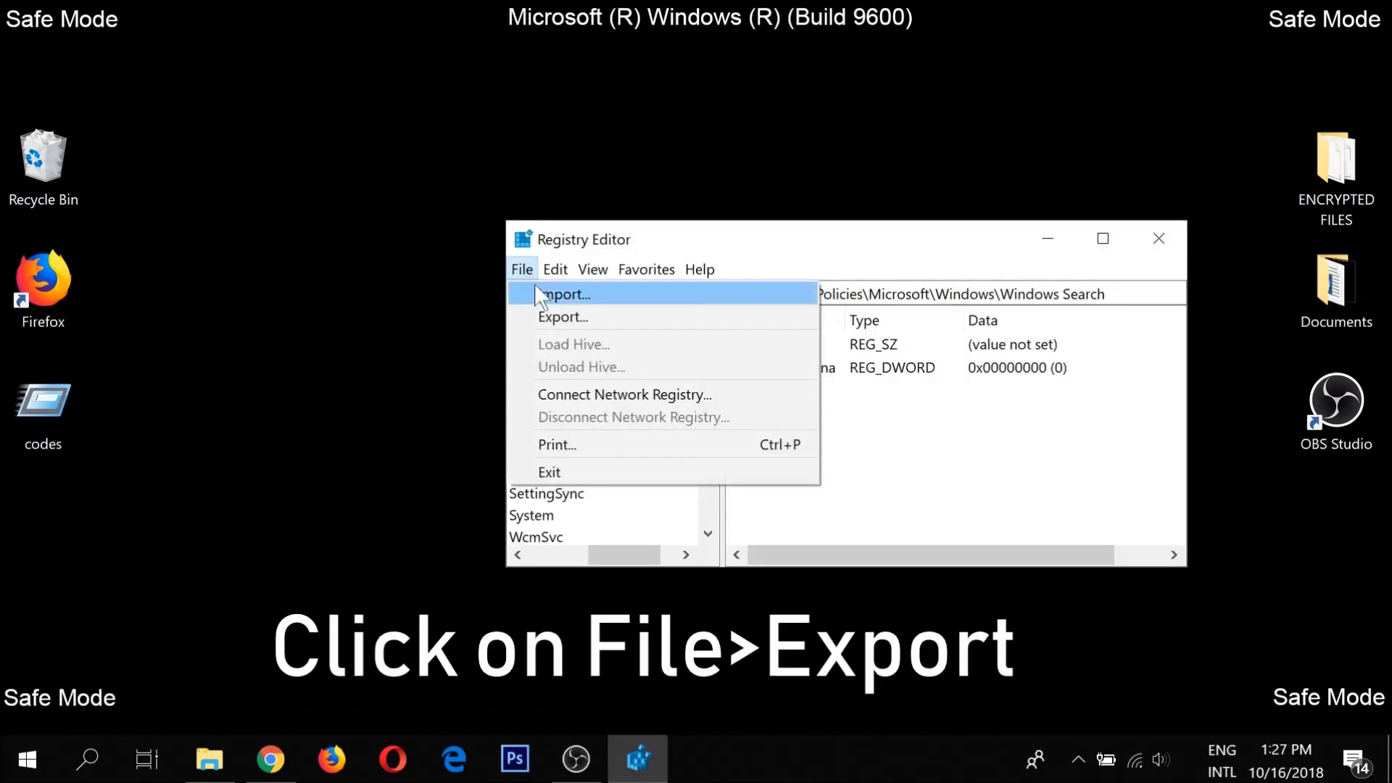
left_click(545, 315)
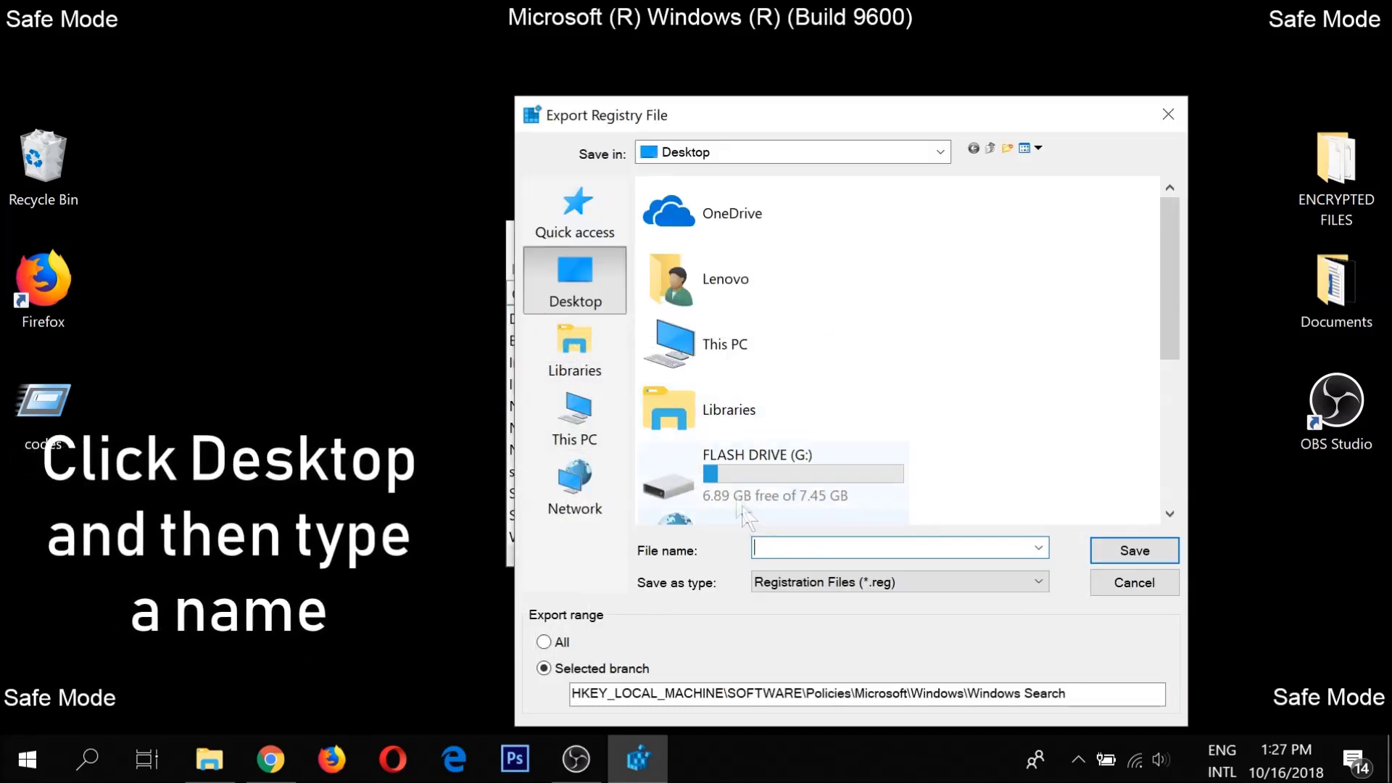
left_click(609, 305)
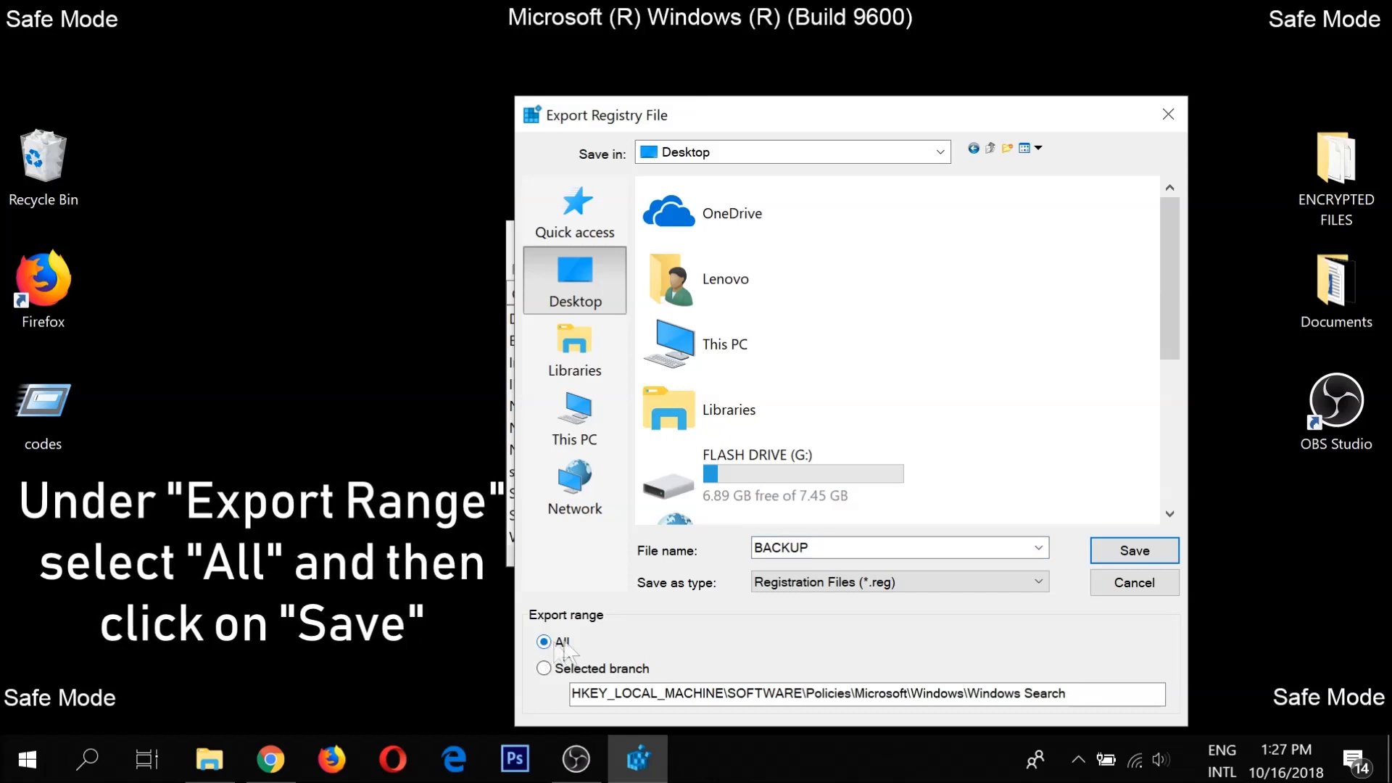
left_click(1099, 543)
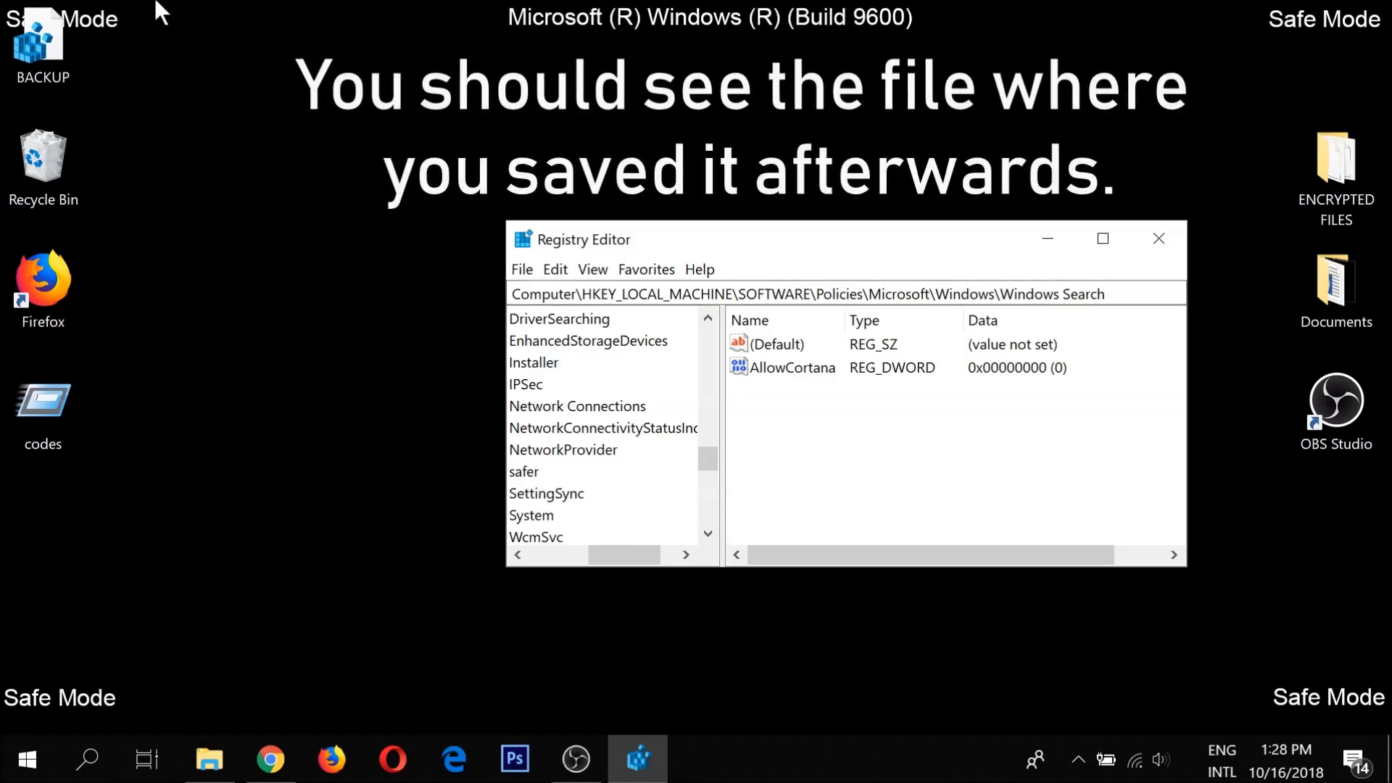
Locate the BACKUP file on the desktop, check the Registry Editor's Import command, and close the editor.
left_click(40, 72)
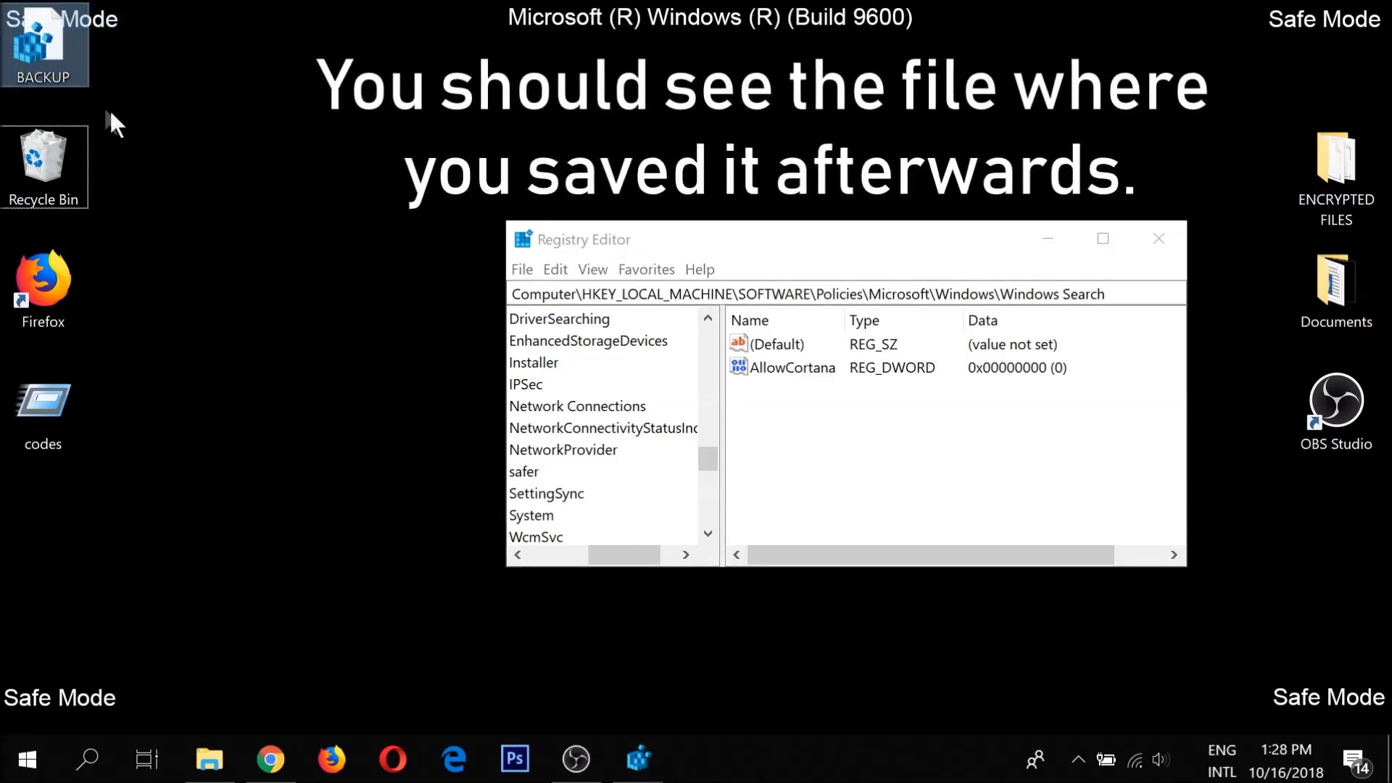
left_click(522, 269)
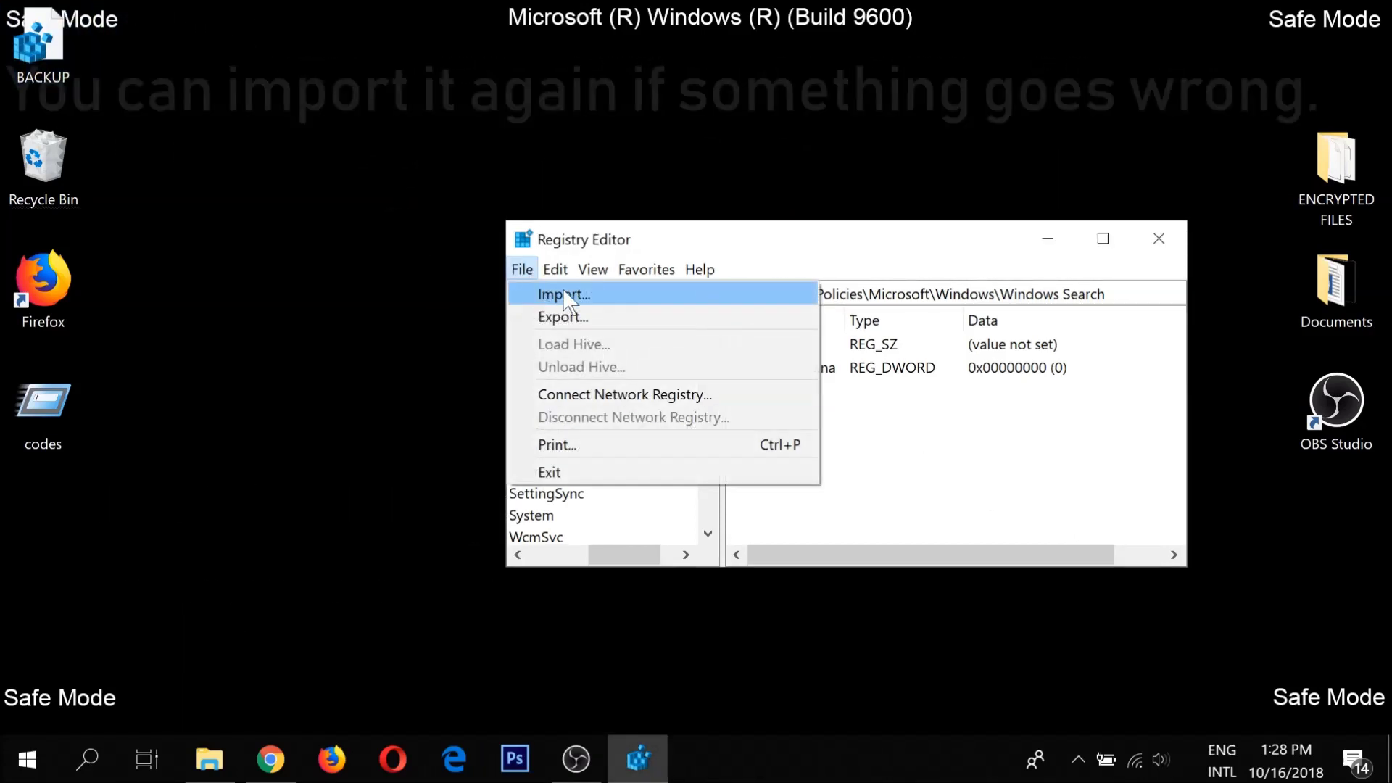
left_click(1176, 248)
left_click(1175, 244)
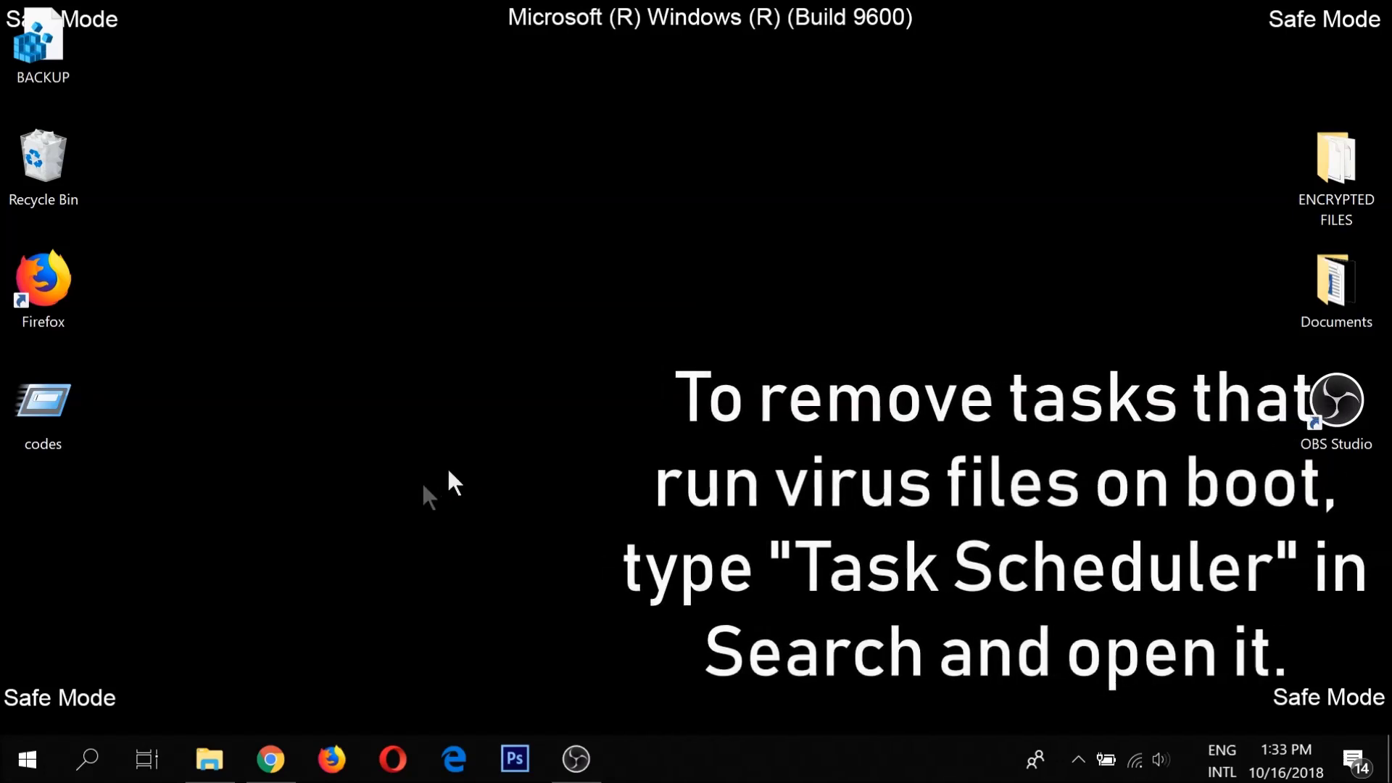
Search Windows for Task Scheduler and open it.
left_click(99, 751)
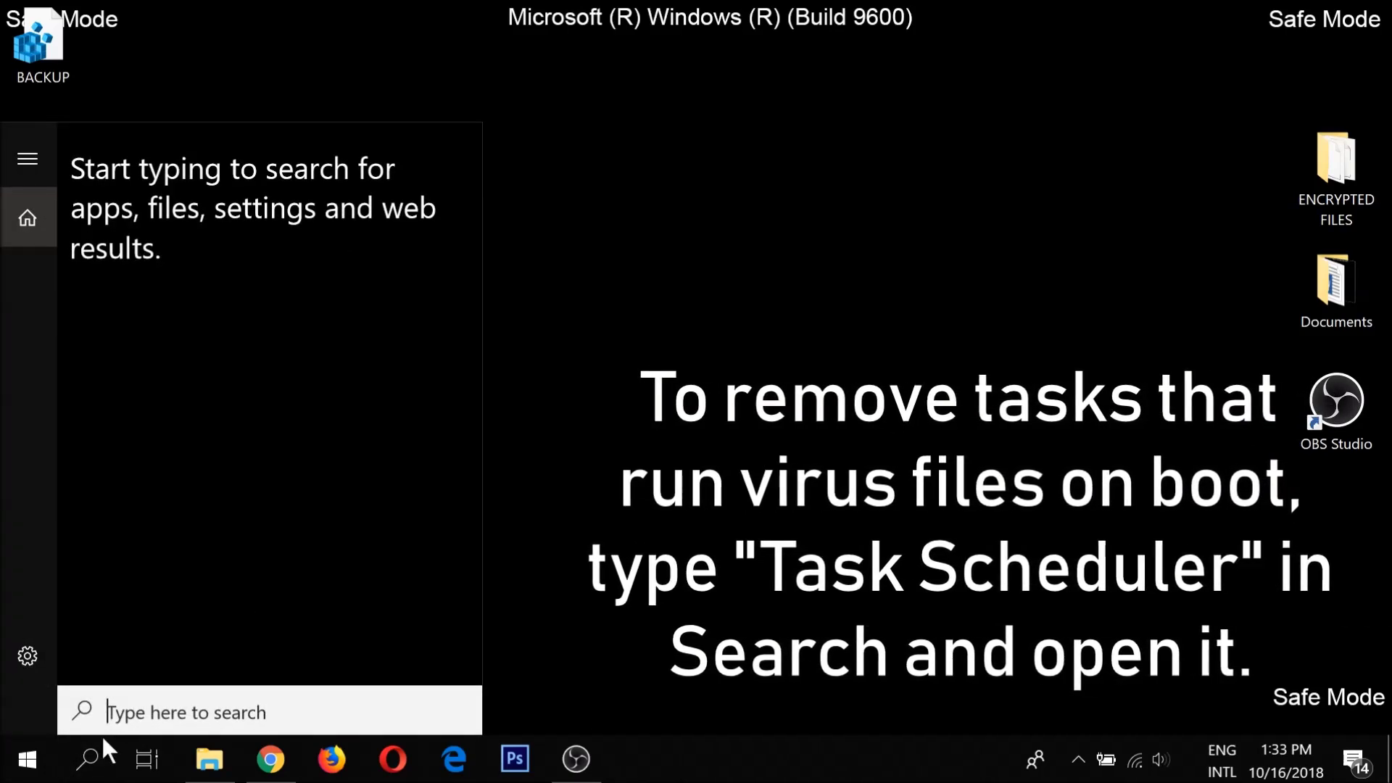
type("Task Sch")
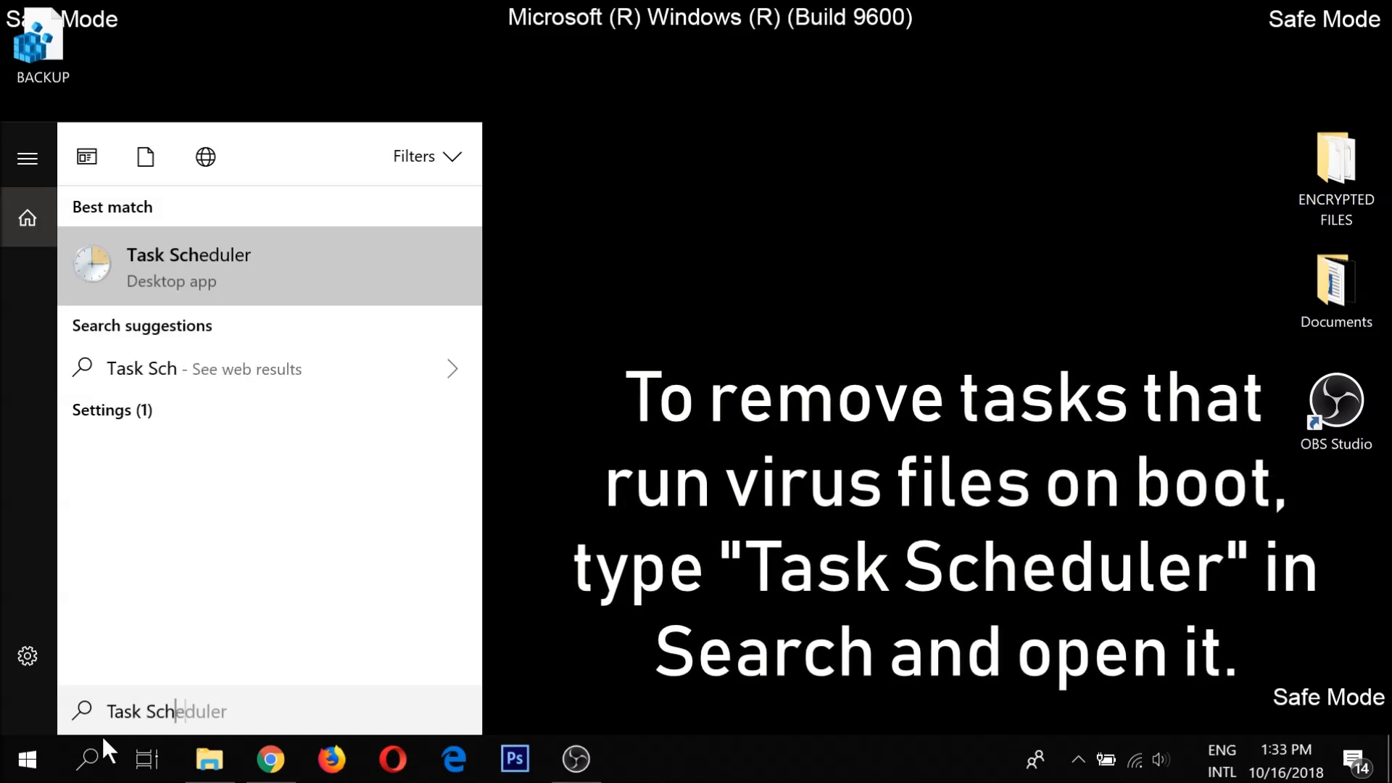
type("eduler")
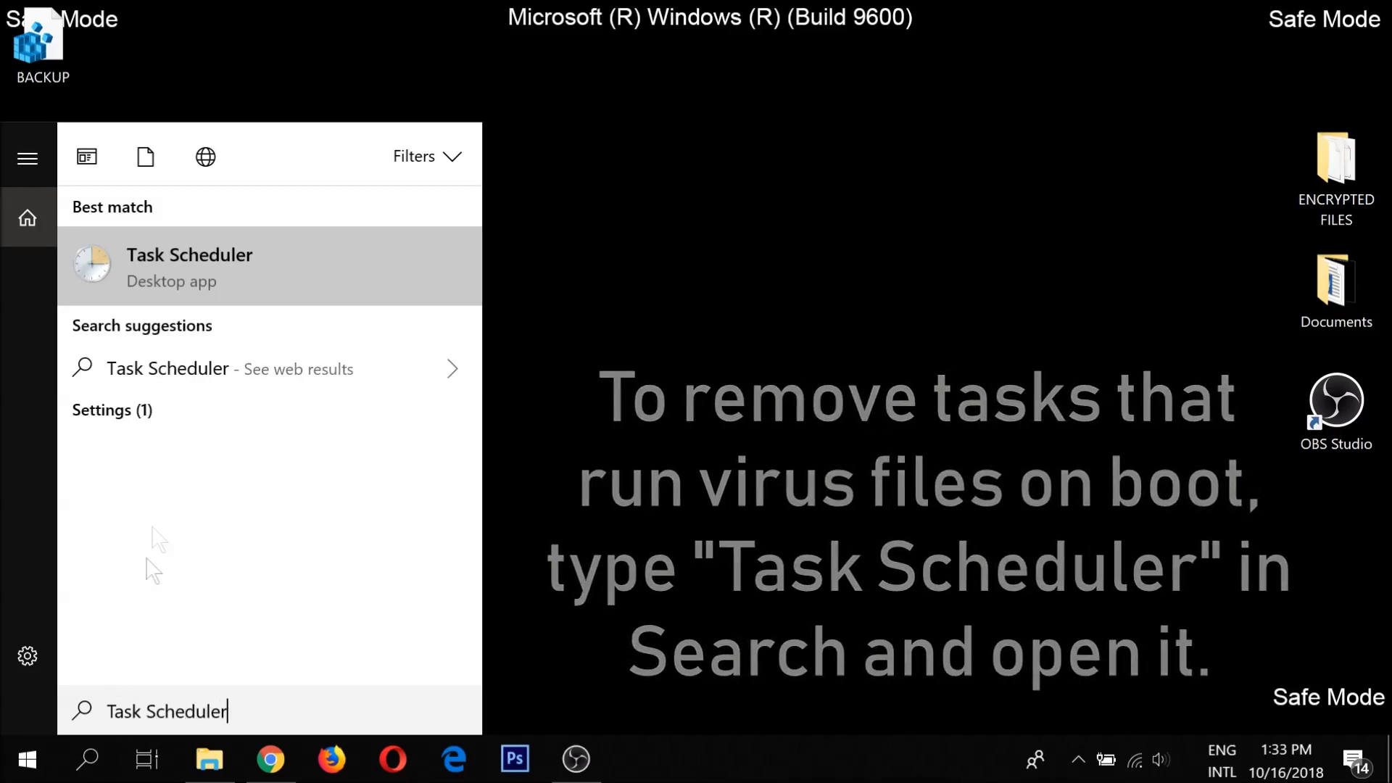
left_click(217, 277)
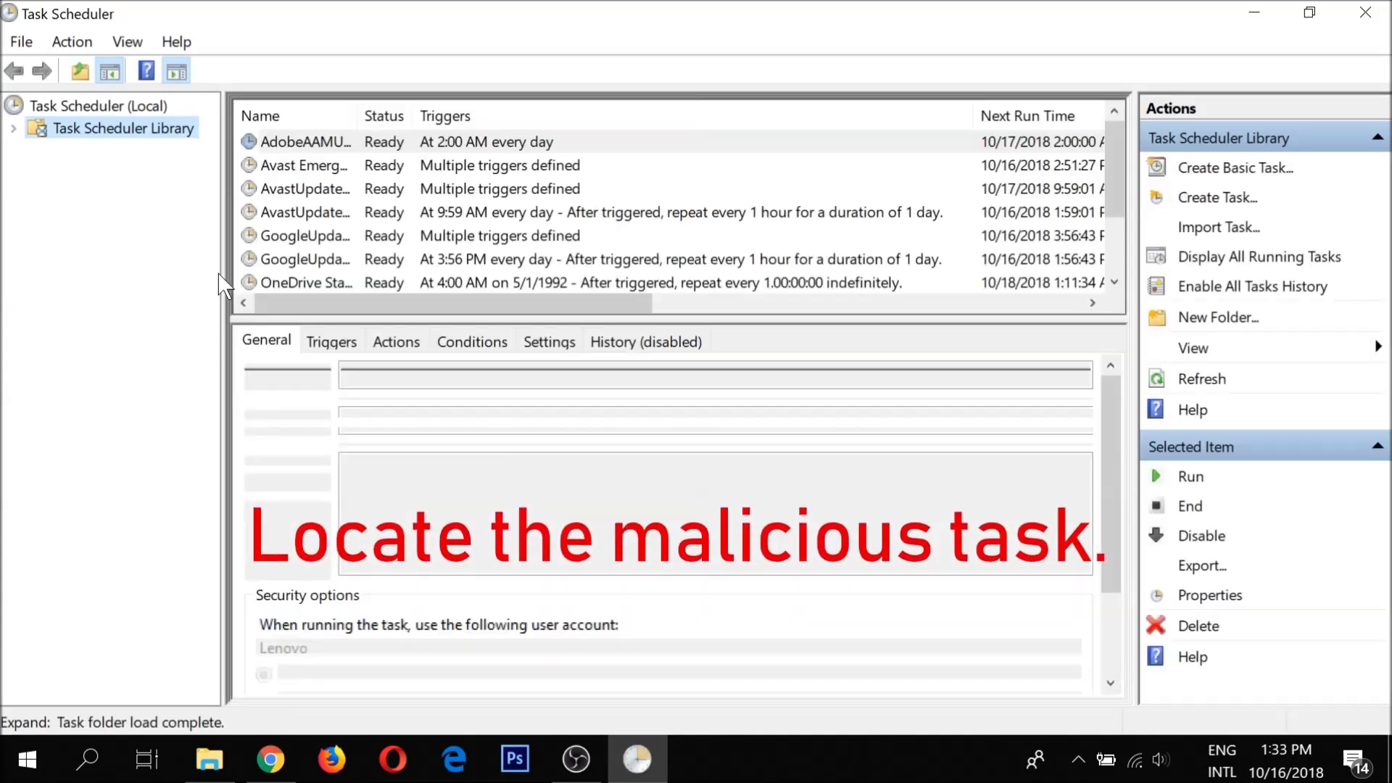
Locate the RUN THE VIRUS.exe task in the Task Scheduler Library, delete it and close Task Scheduler.
left_click(301, 245)
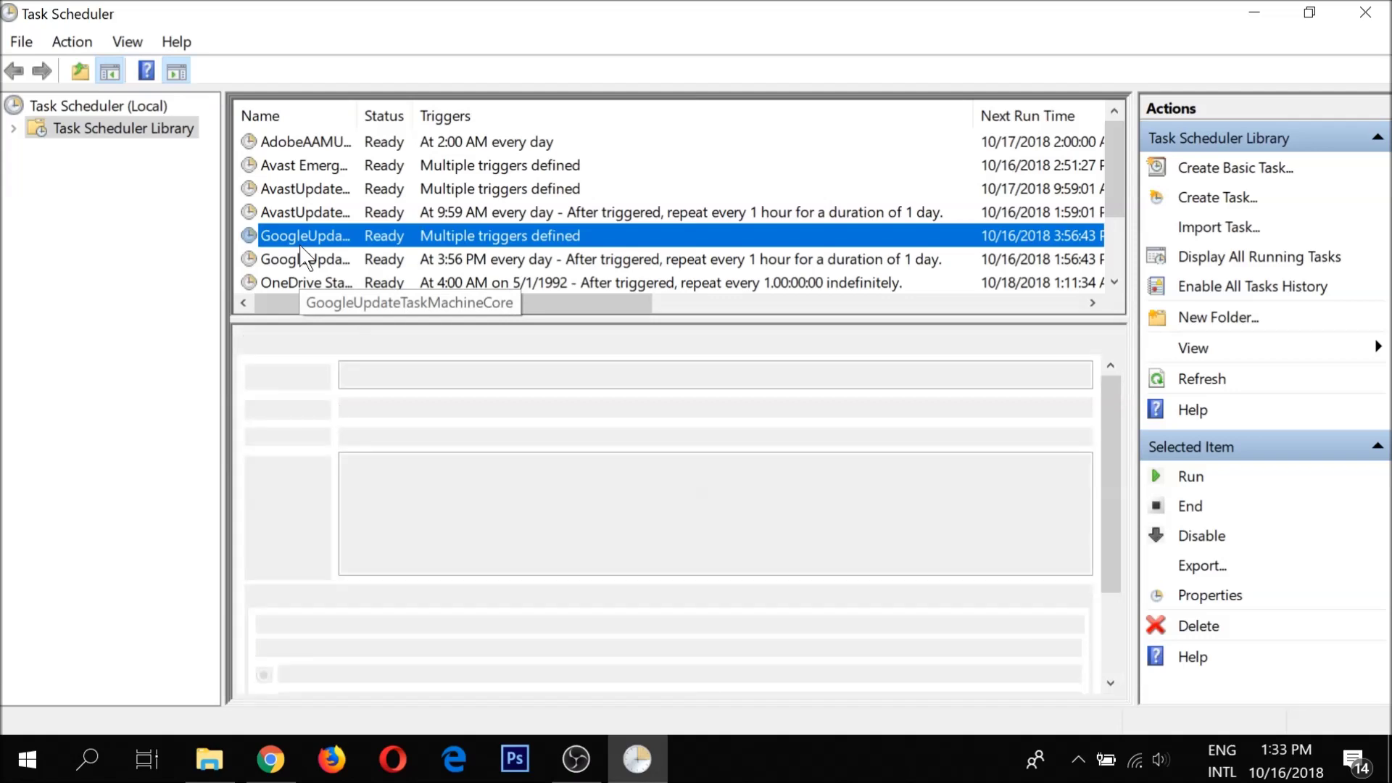
scroll(305, 252, "down", 1)
left_click(305, 240)
left_click_drag(359, 118, 454, 123)
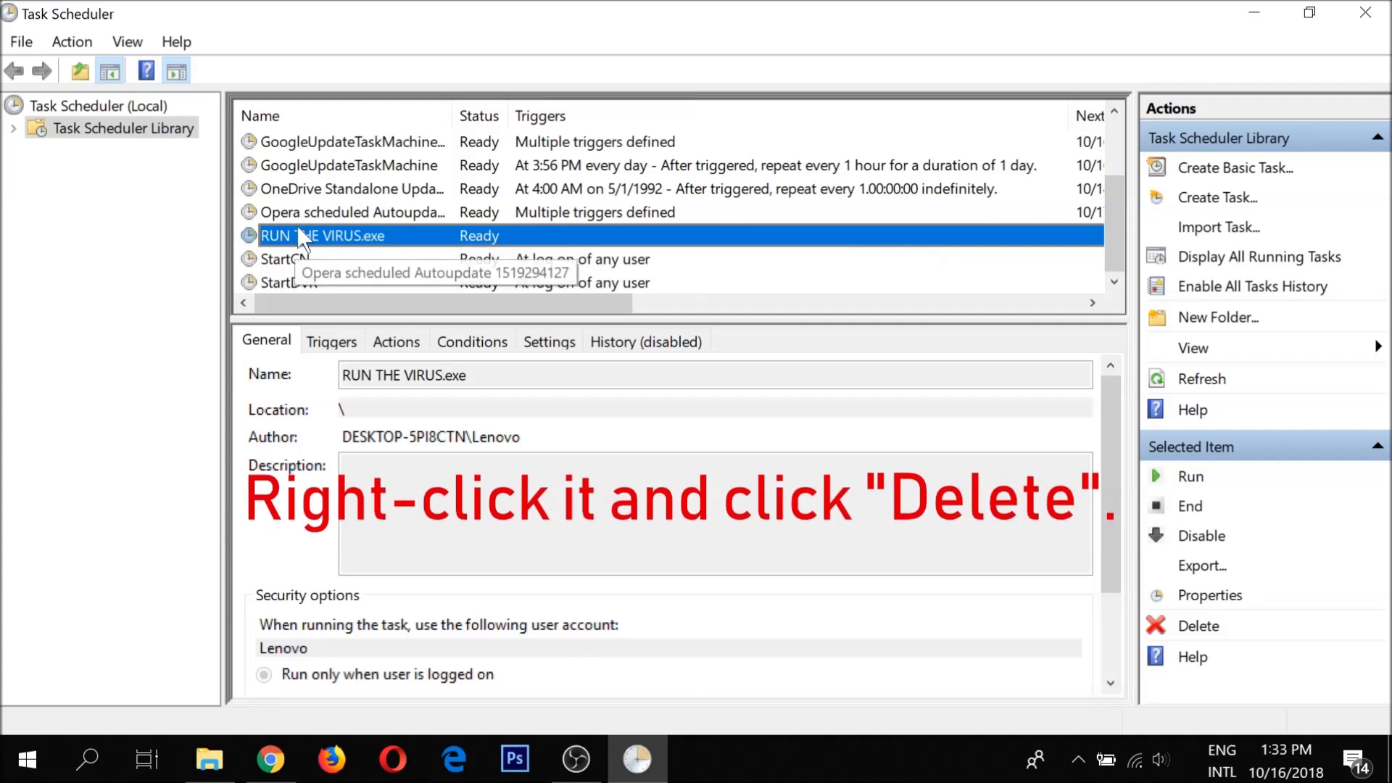
right_click(304, 241)
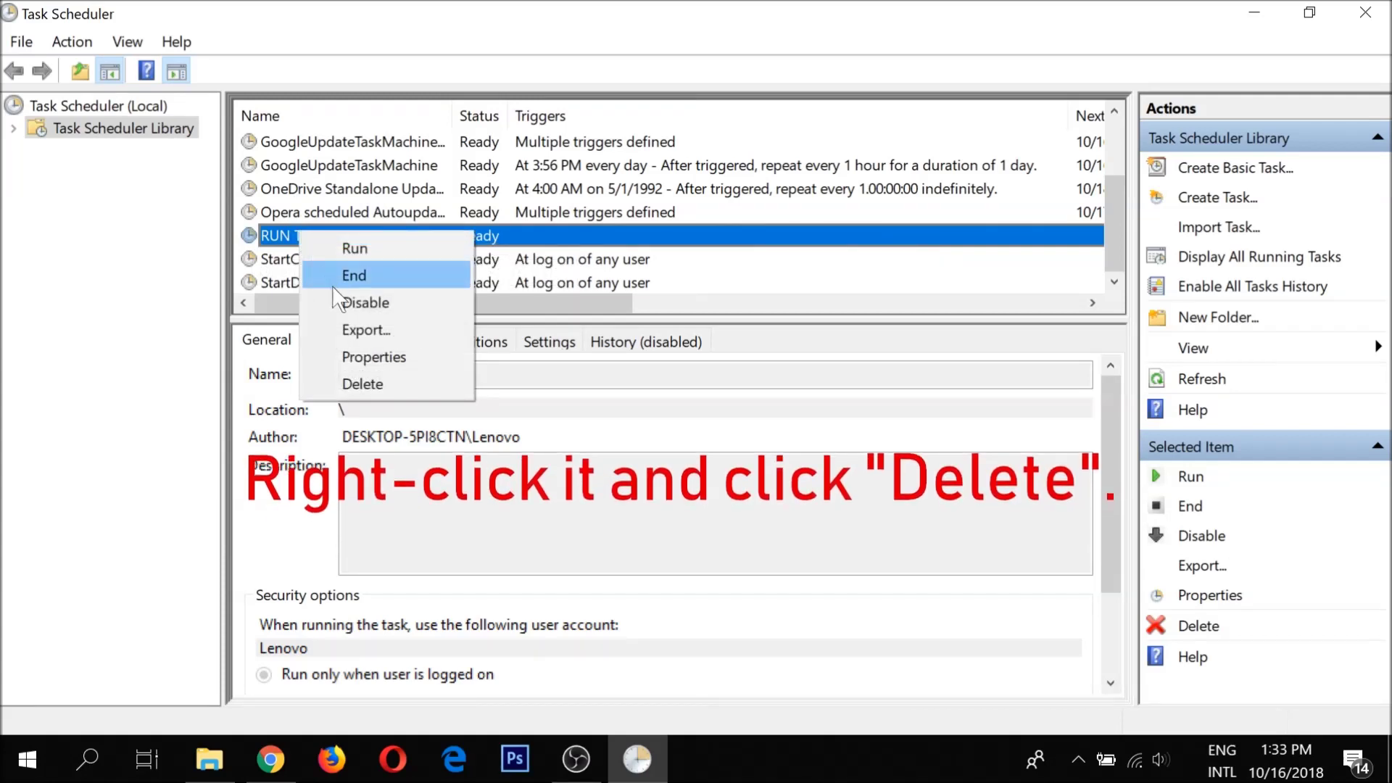
left_click(365, 384)
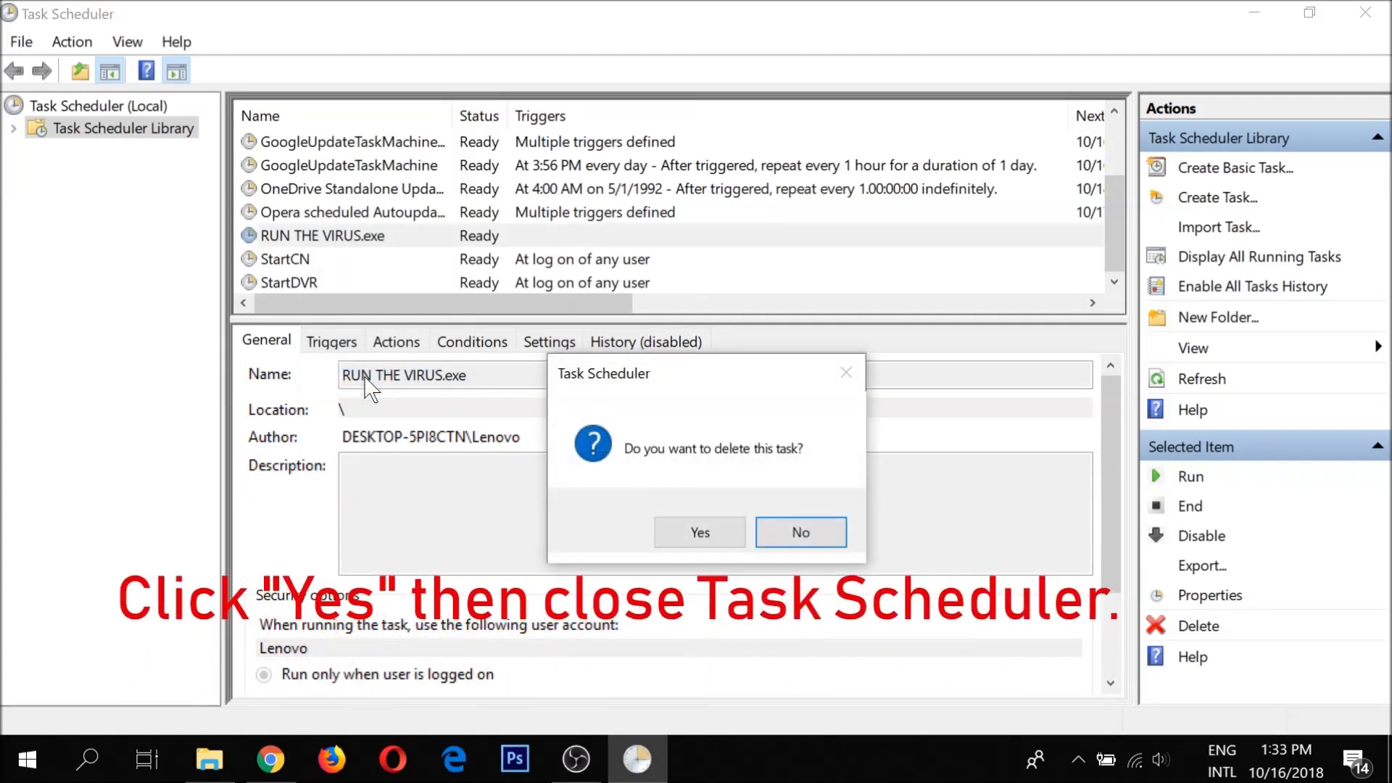
left_click(676, 540)
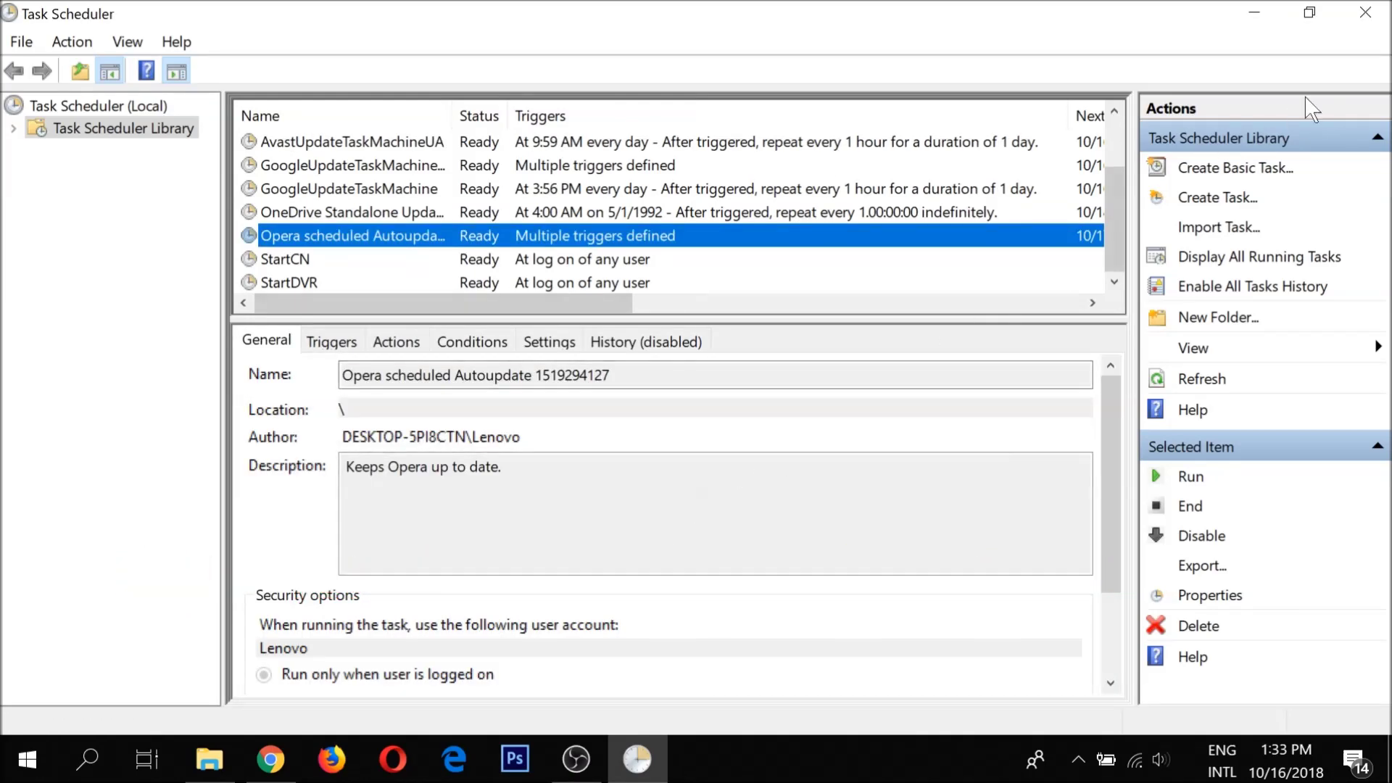
left_click(1373, 21)
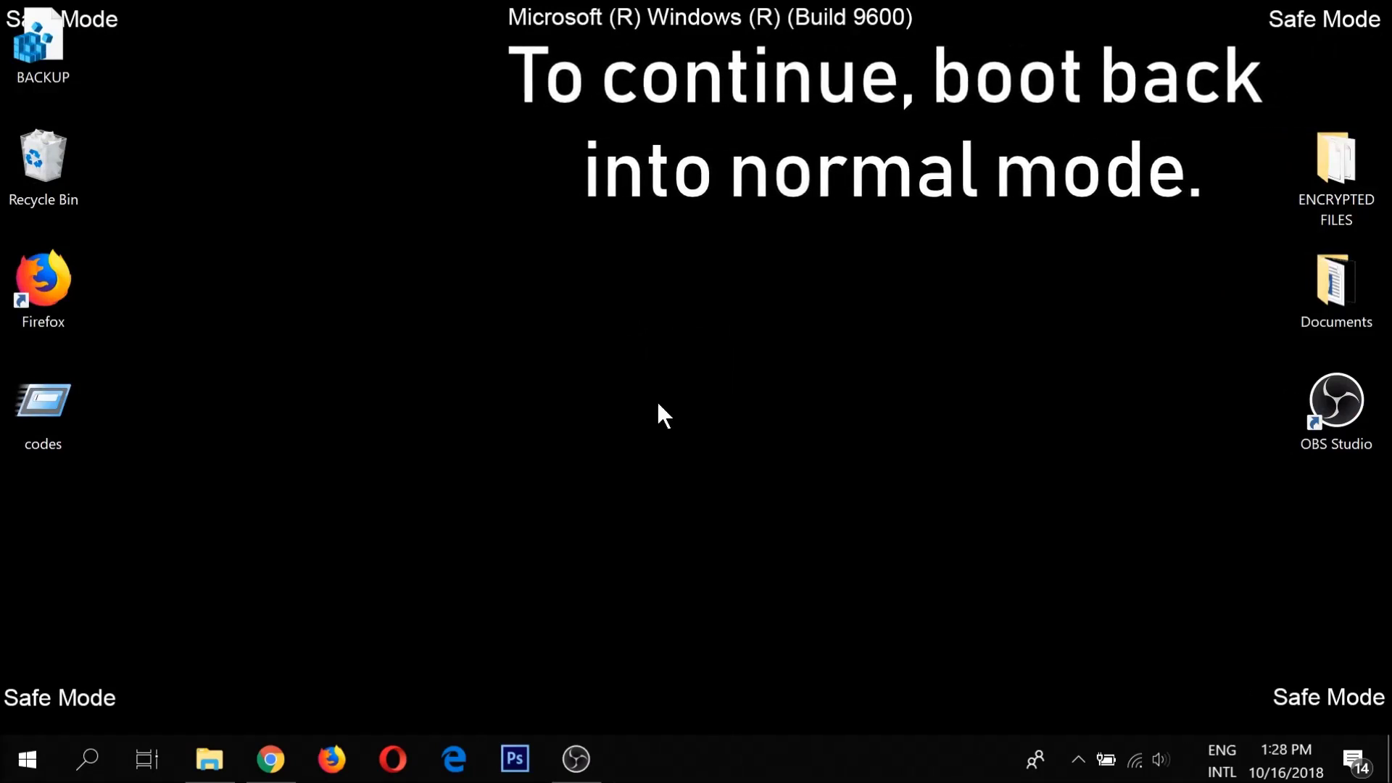
Open System Configuration by running MSCONFIG from the Run window.
key("super+r")
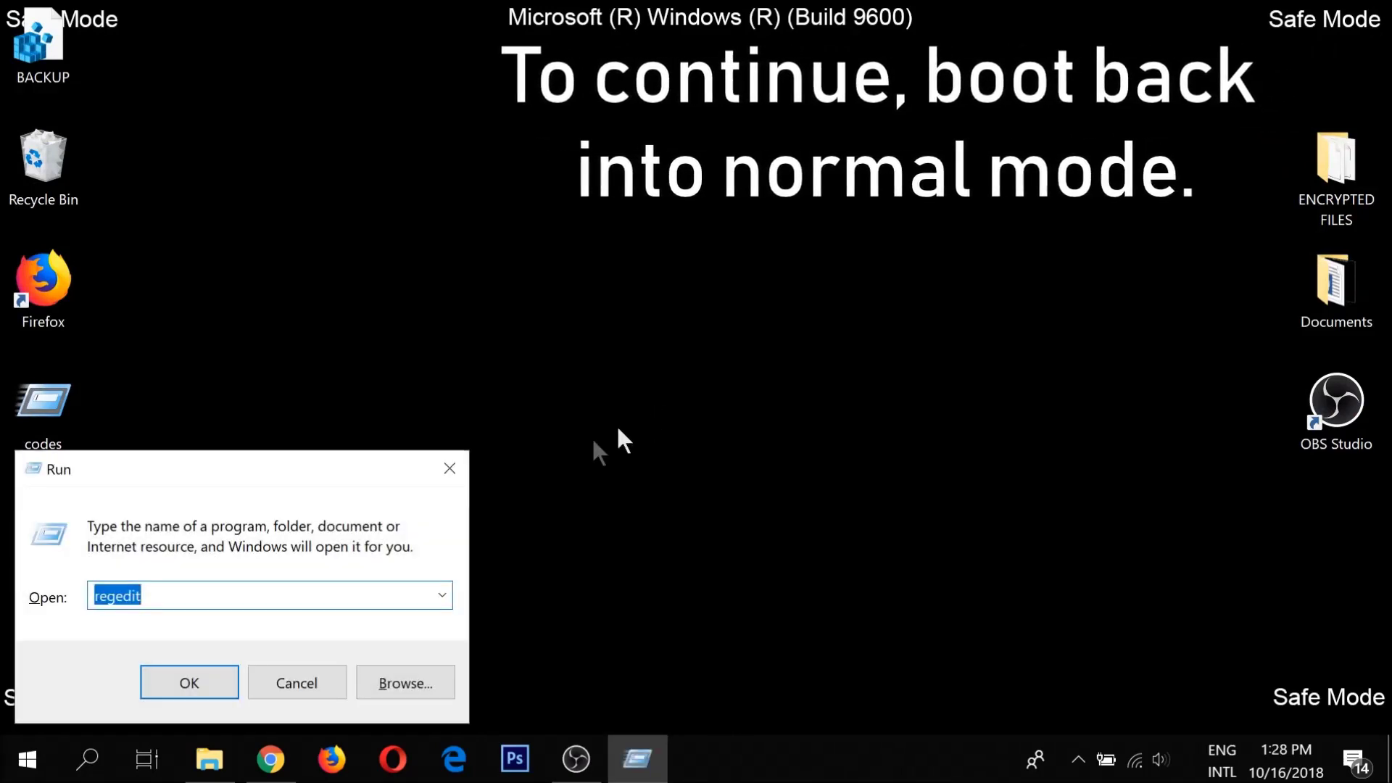
type("MSCONFIG")
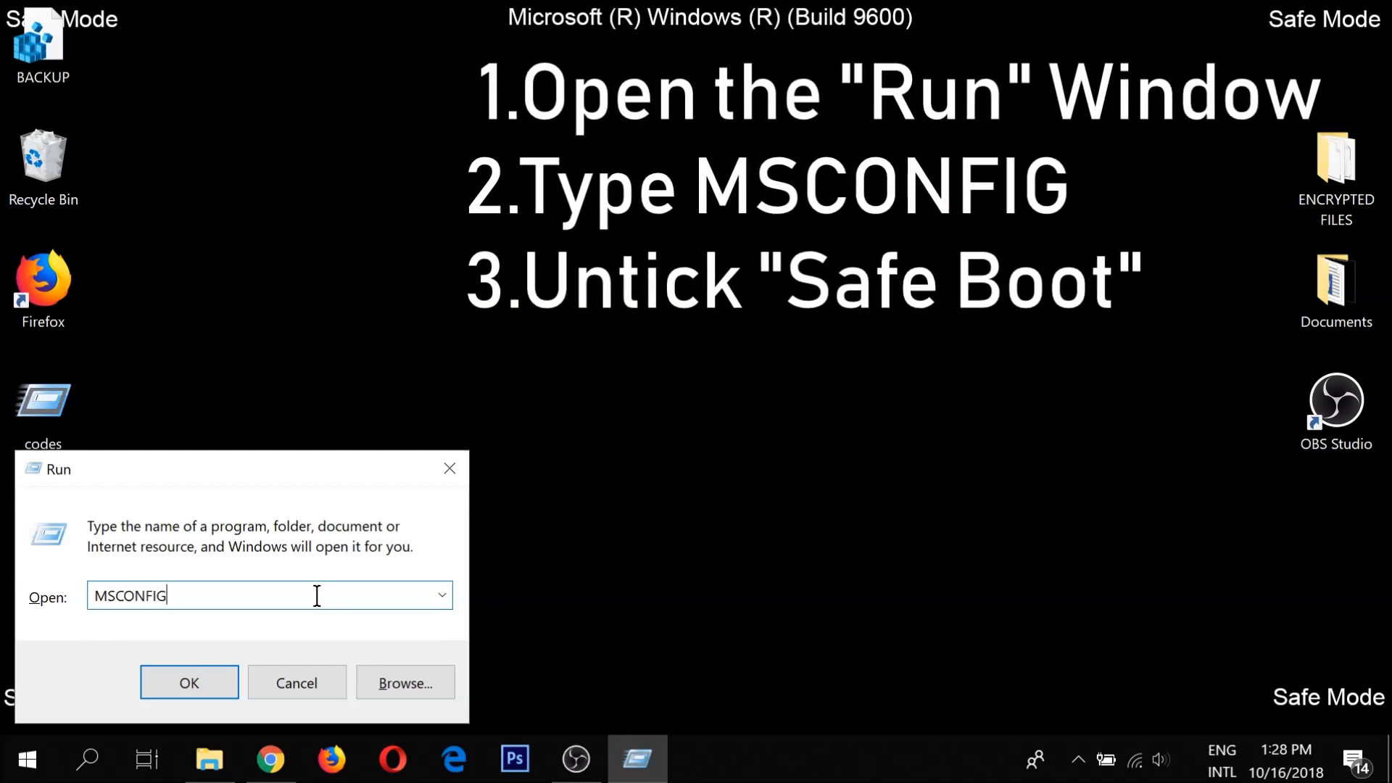
left_click(223, 681)
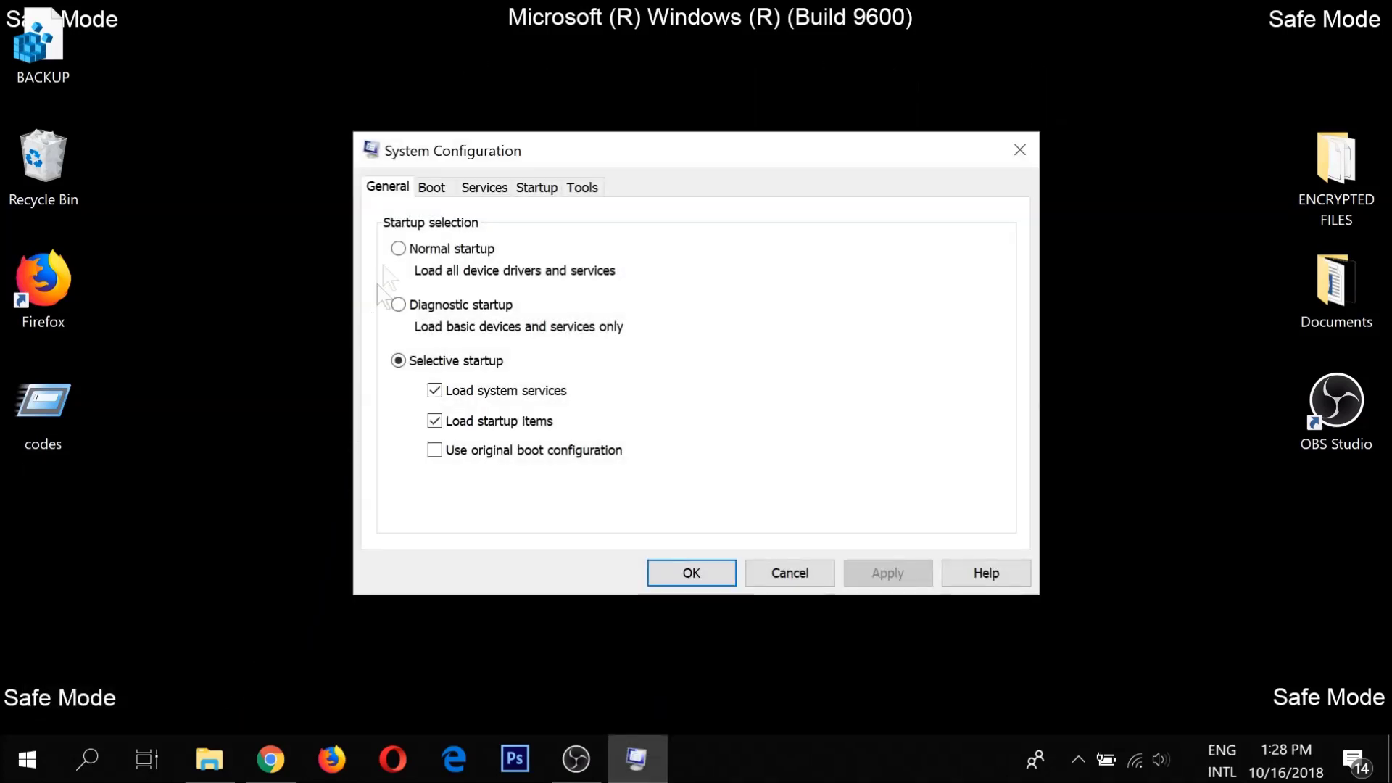
Disable Safe boot in the boot options, apply the change, and restart the PC into normal mode.
left_click(432, 190)
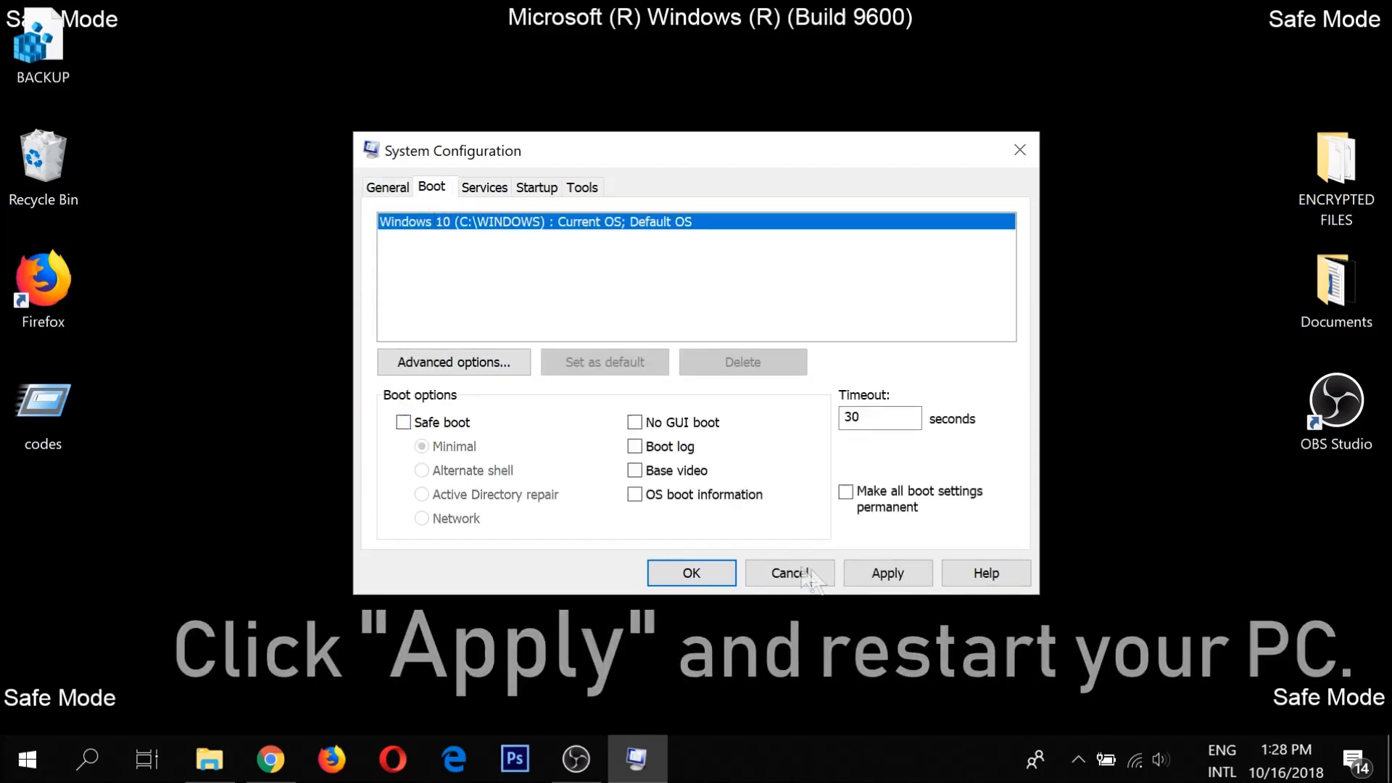
left_click(888, 573)
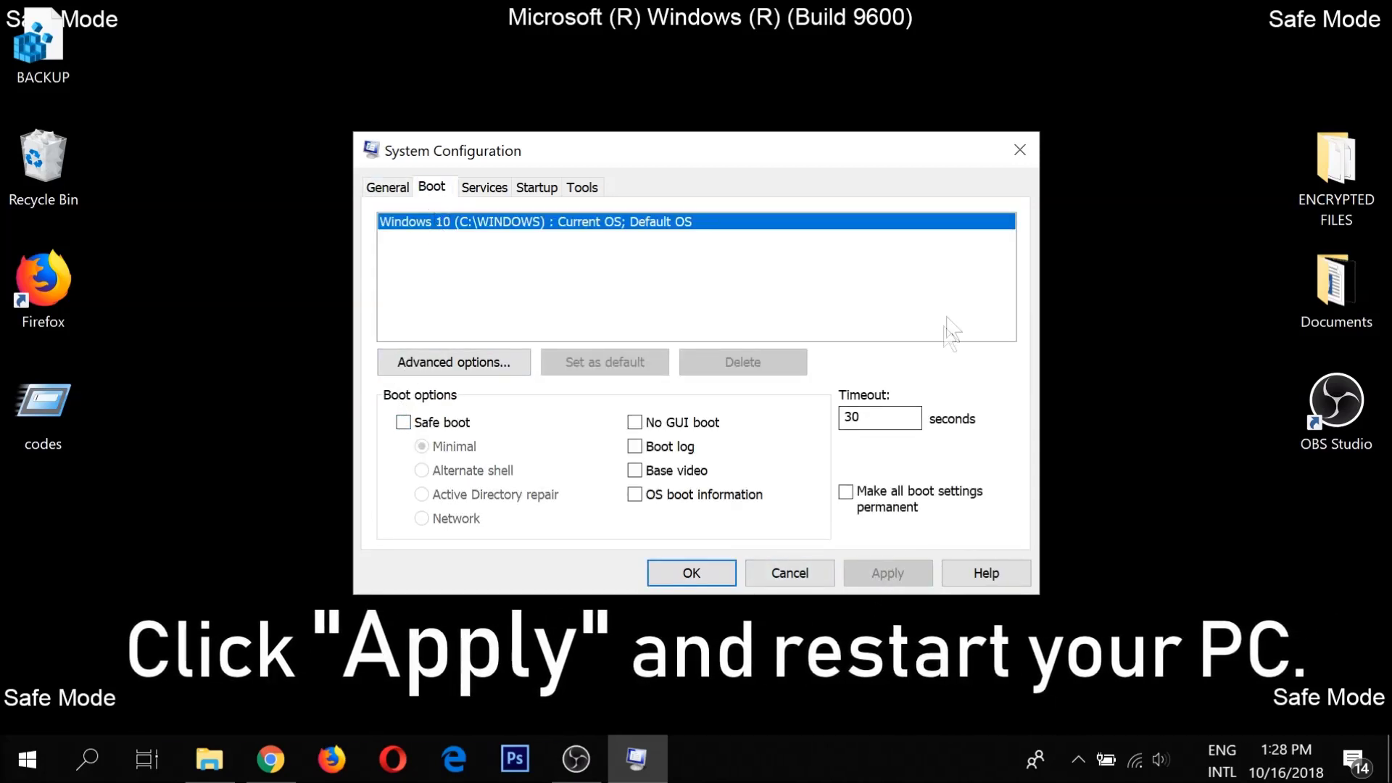
left_click(1020, 150)
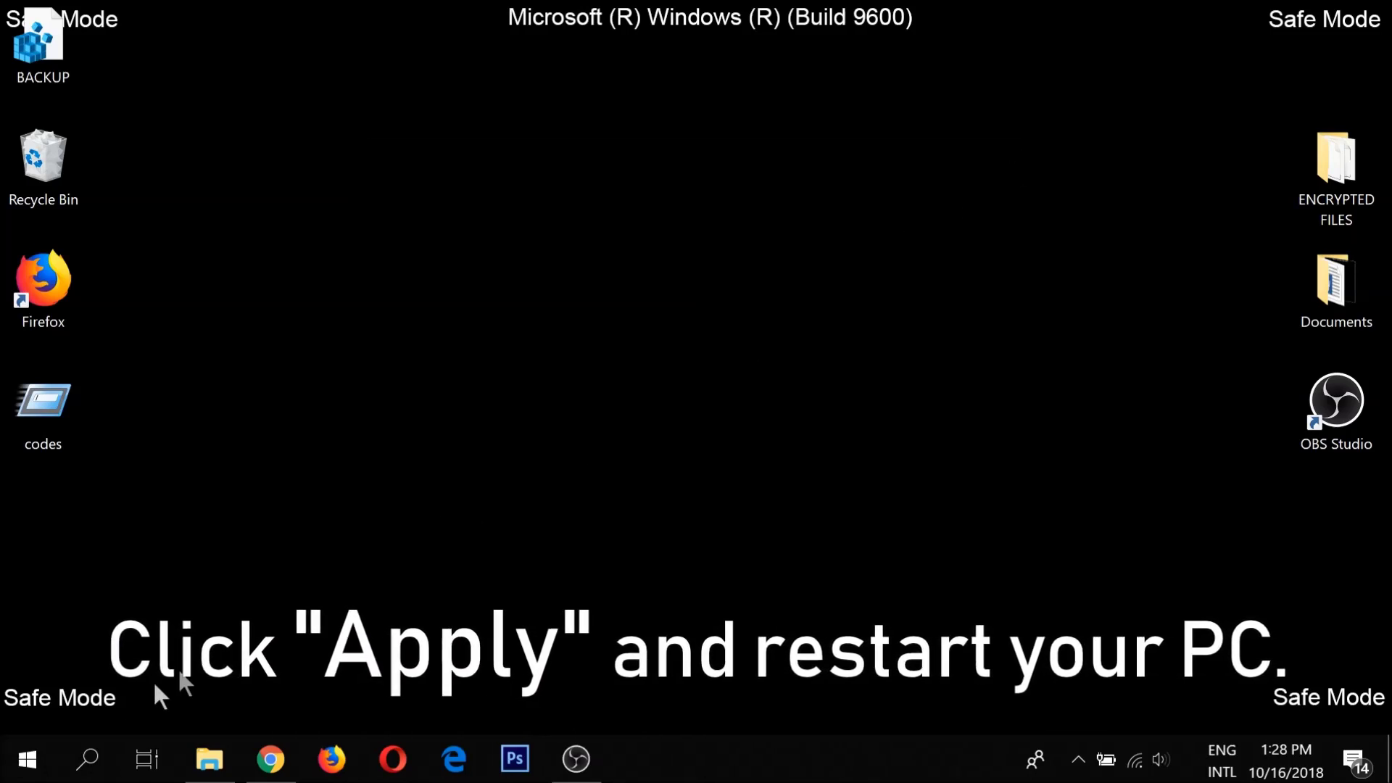
left_click(29, 758)
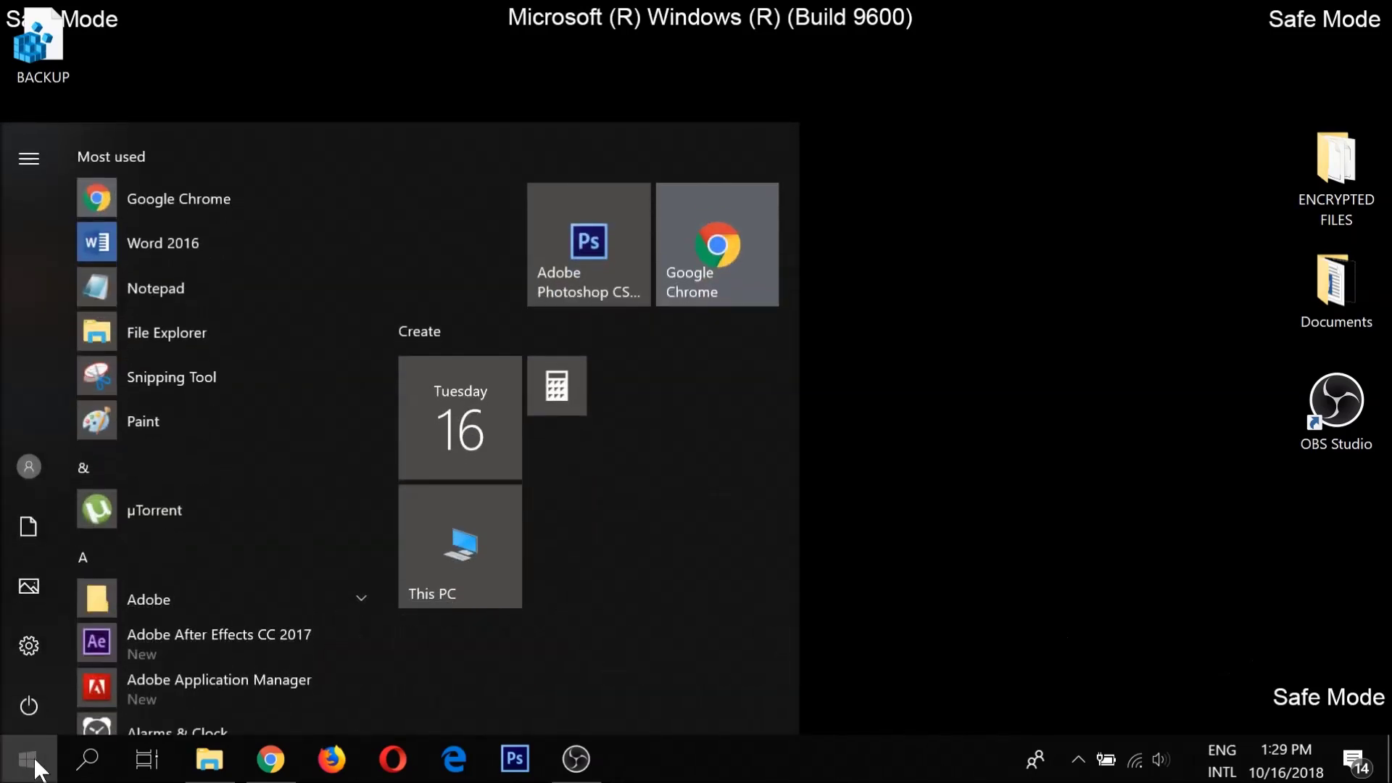
left_click(41, 711)
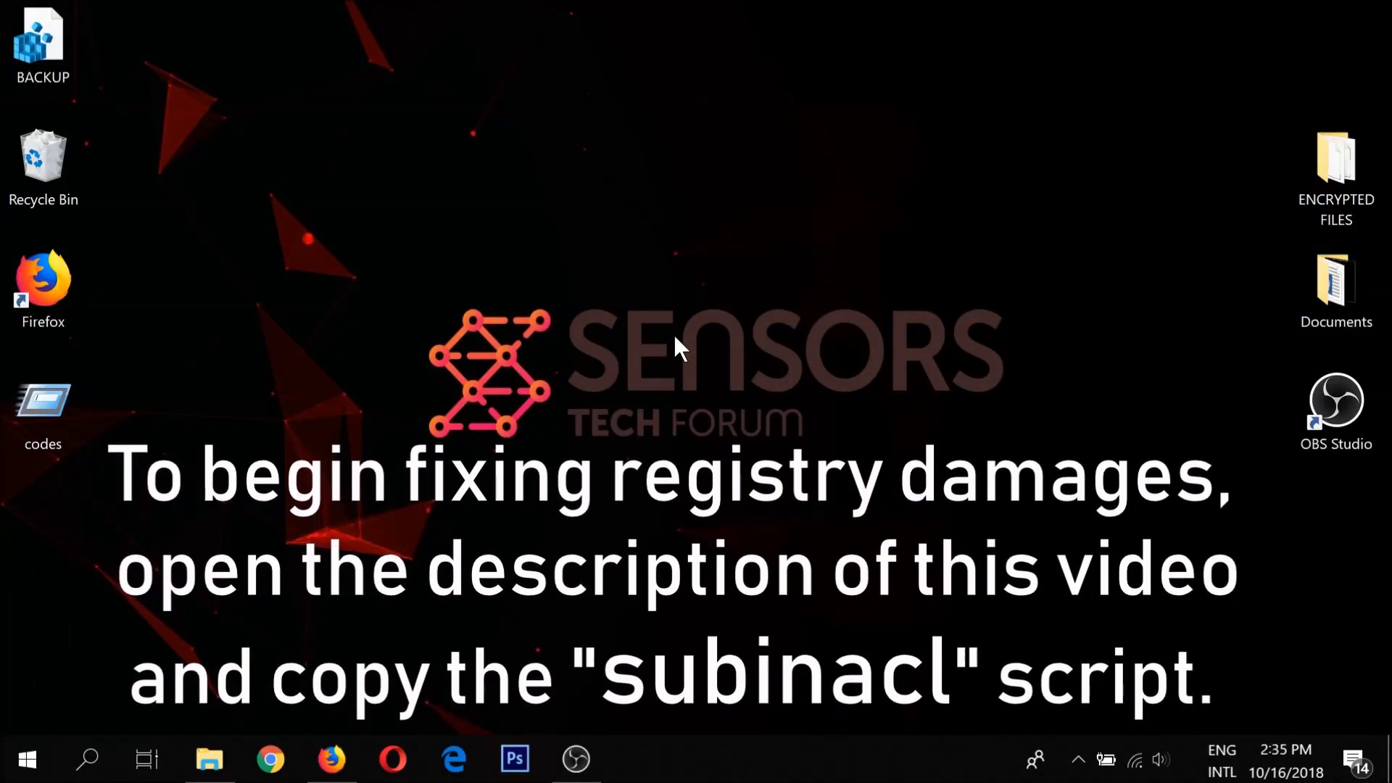
Switch to Firefox, copy all eight subinacl script lines from the YouTube video description, and minimize the browser.
left_click(333, 754)
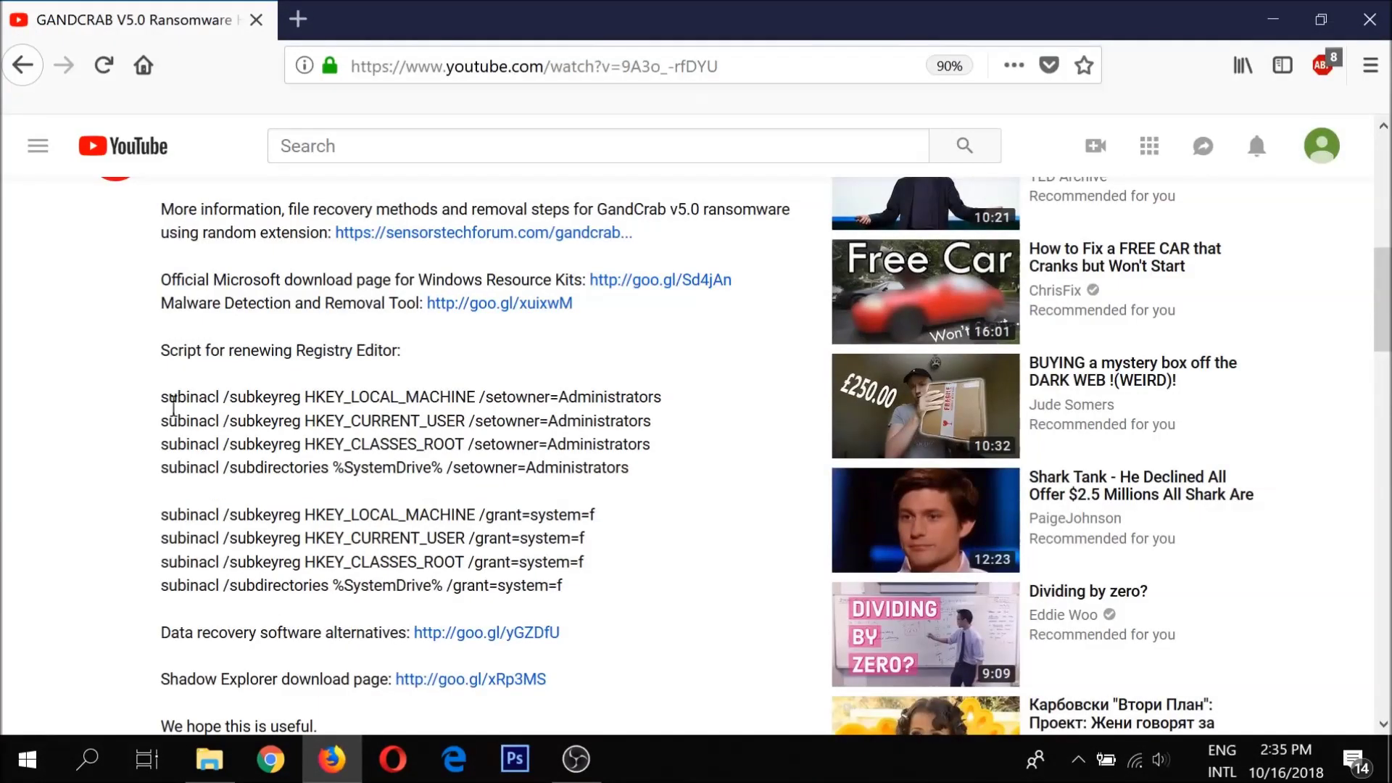
left_click_drag(164, 399, 589, 602)
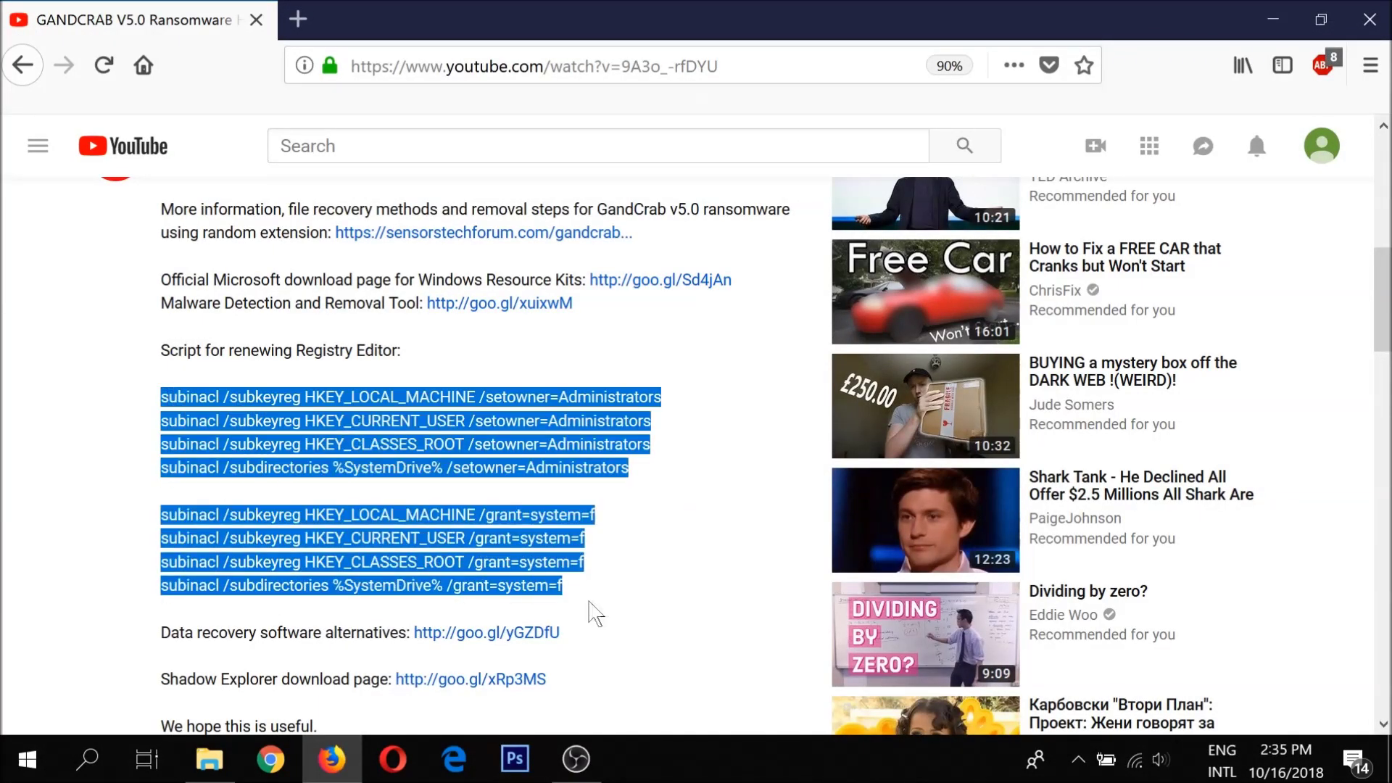
right_click(569, 559)
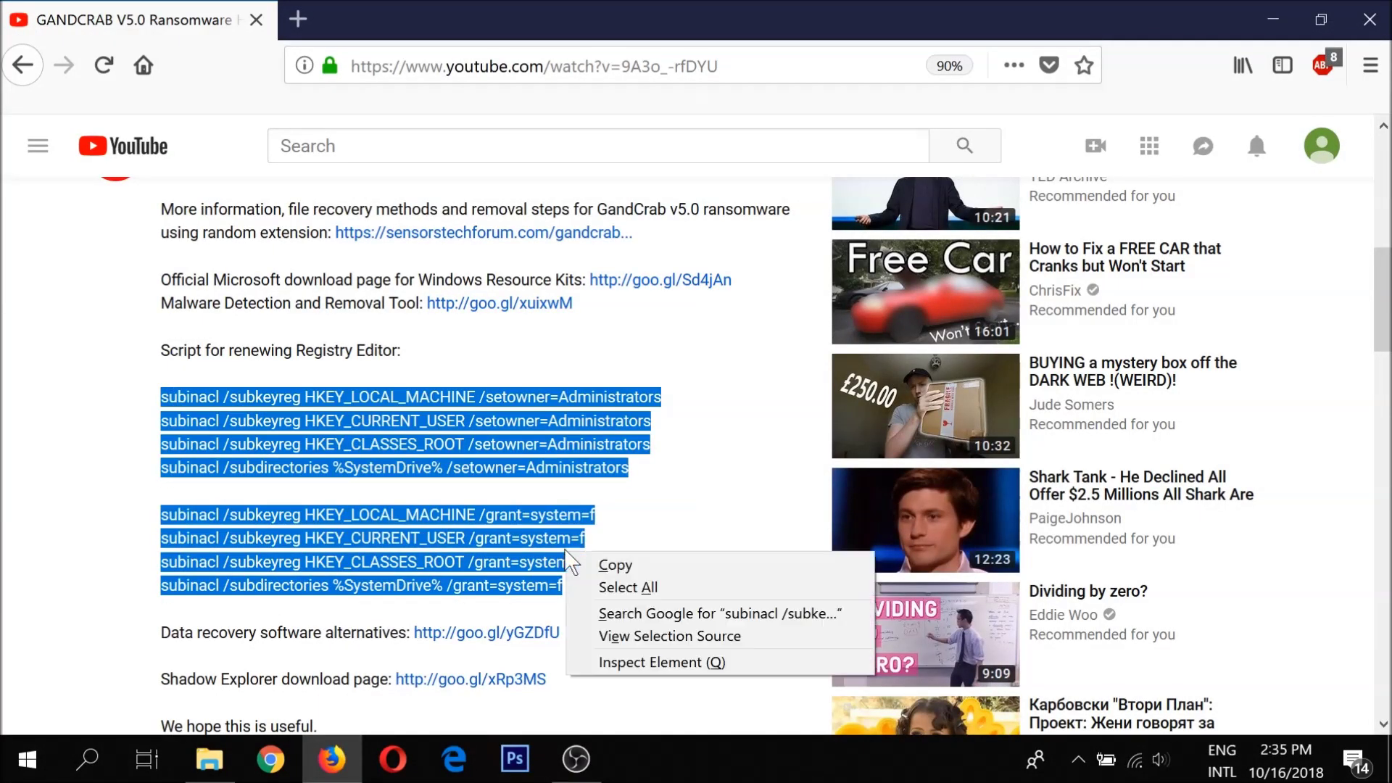
left_click(611, 565)
left_click(789, 490)
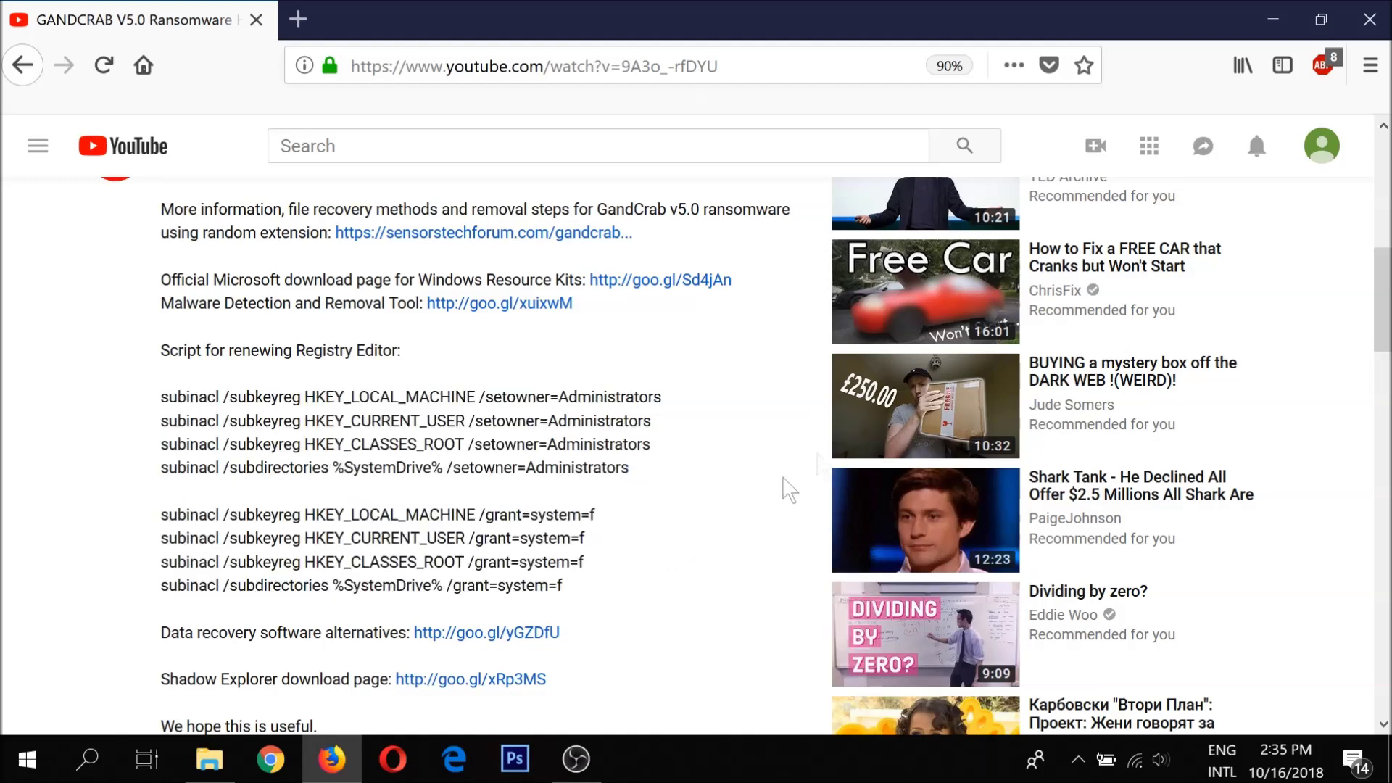
left_click(1263, 19)
Create a new text document on the desktop and name it FIX.
right_click(46, 506)
mouse_move(154, 421)
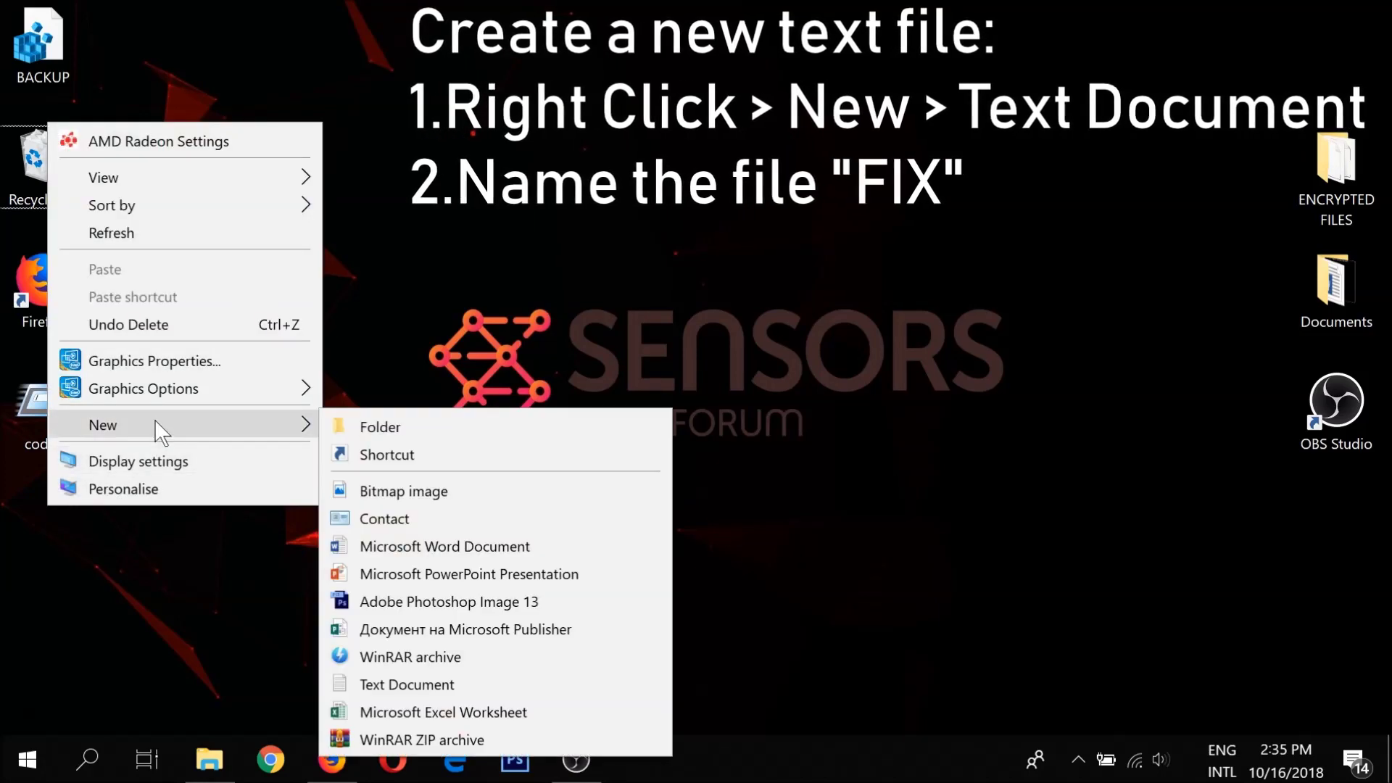
left_click(440, 681)
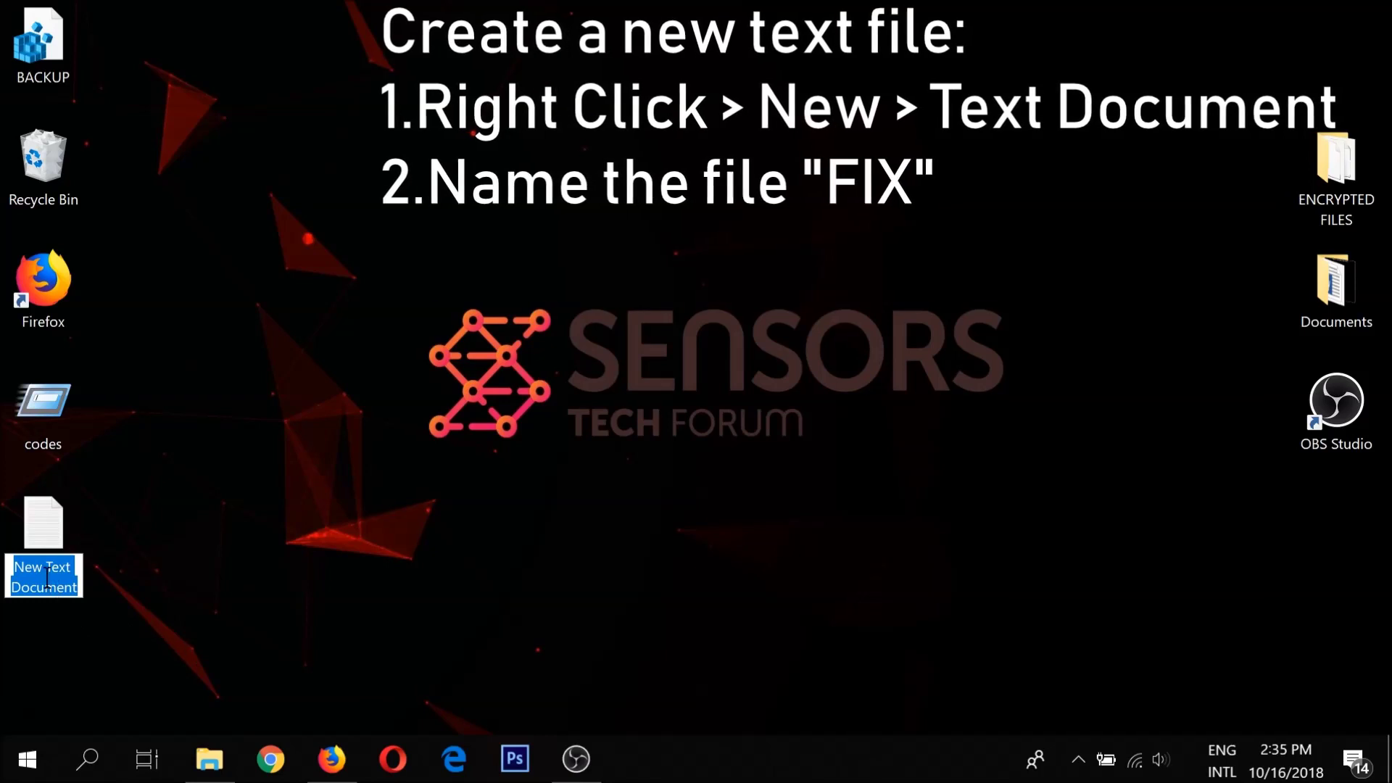
type("FIX")
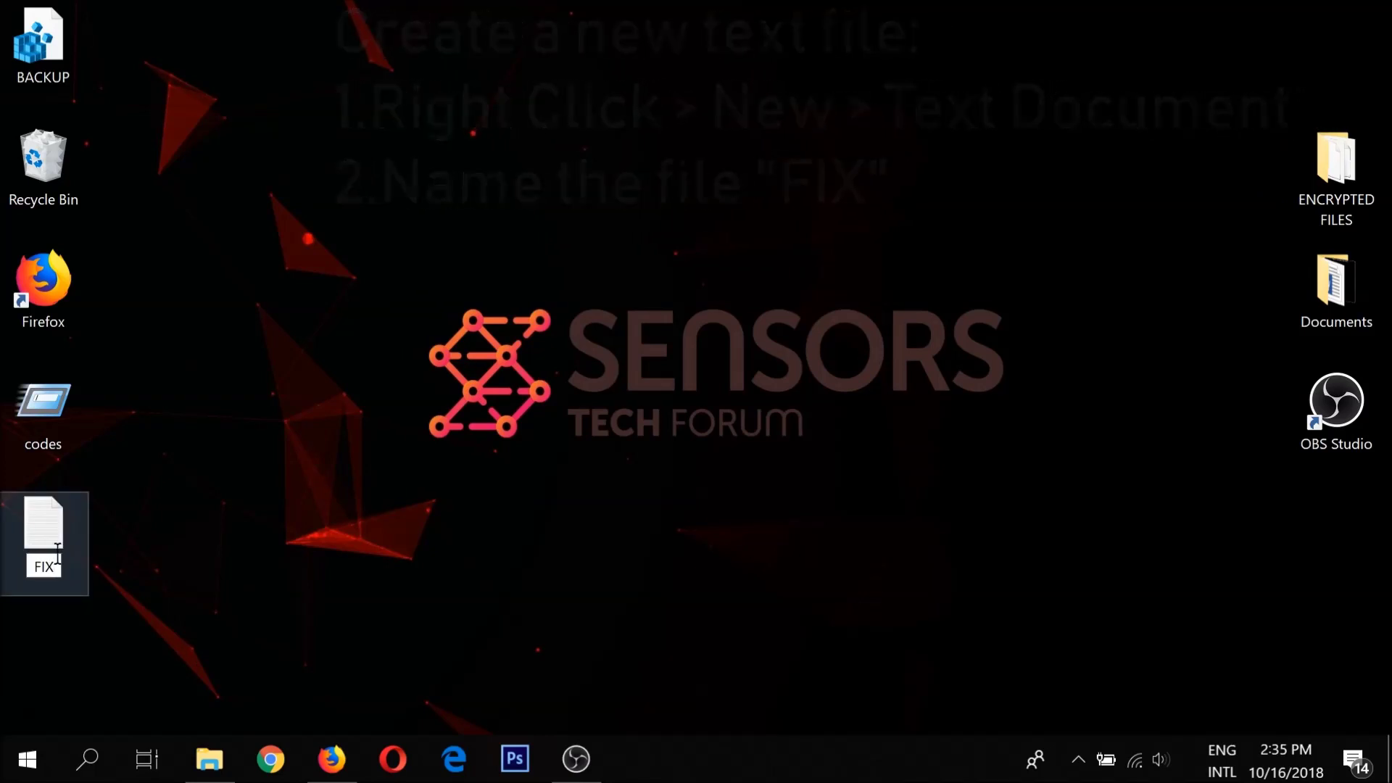
left_click(120, 491)
Open the FIX text document in Notepad and paste the copied subinacl script into it.
double_click(50, 530)
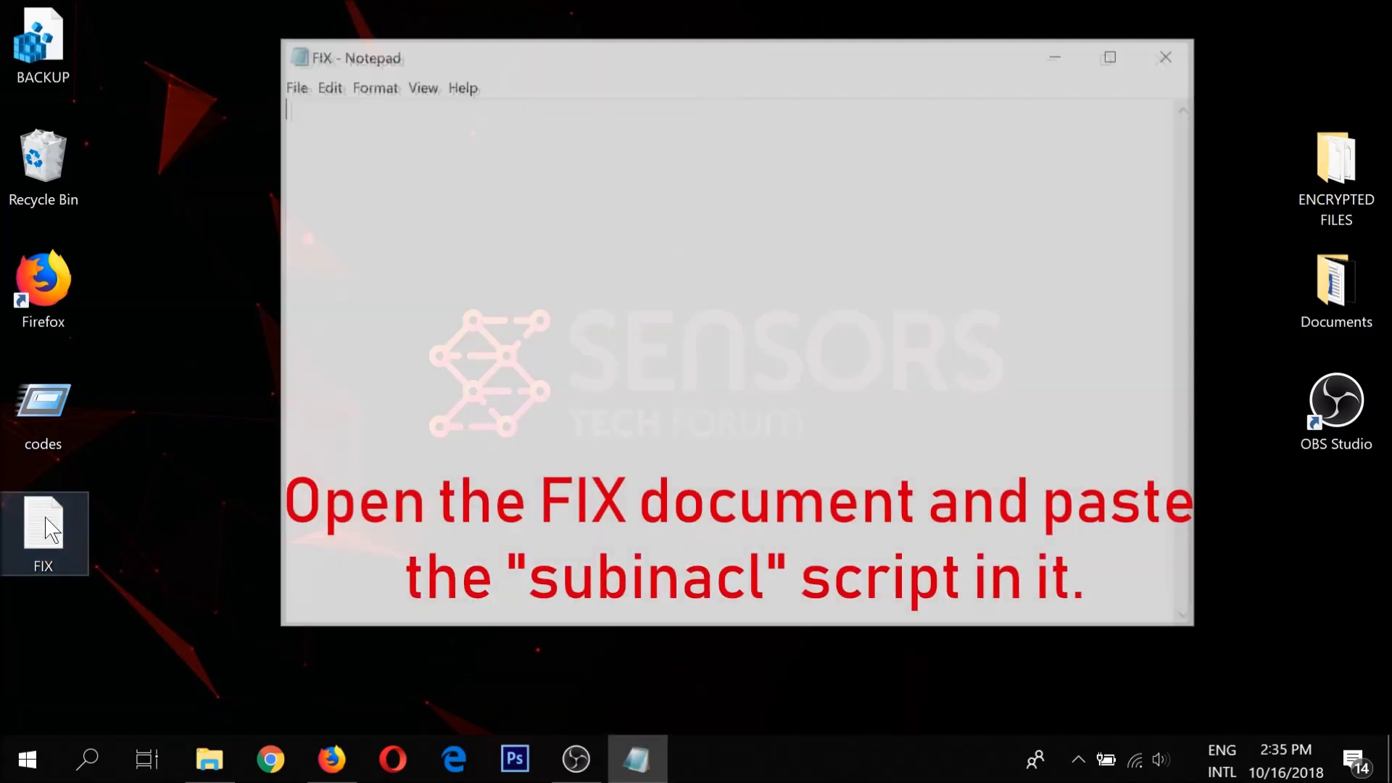
right_click(354, 246)
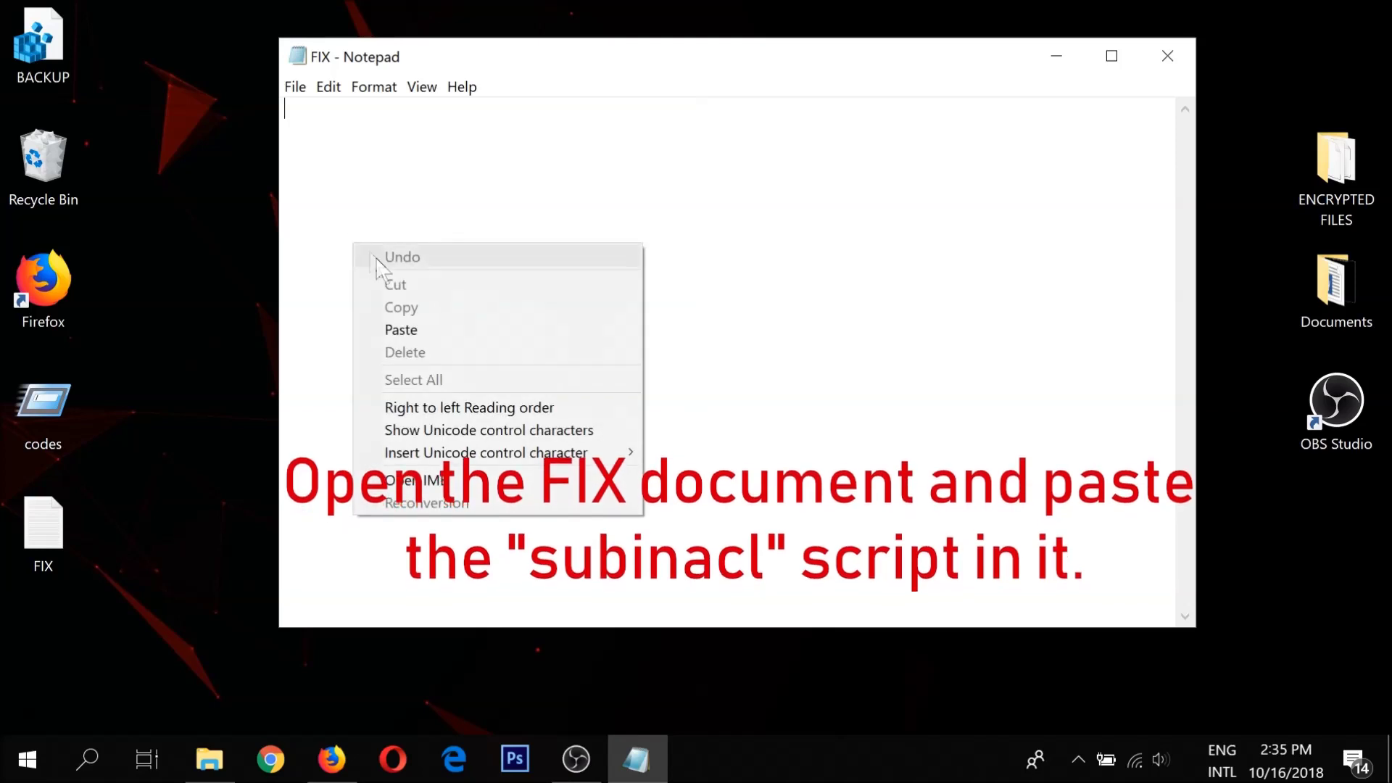
left_click(413, 328)
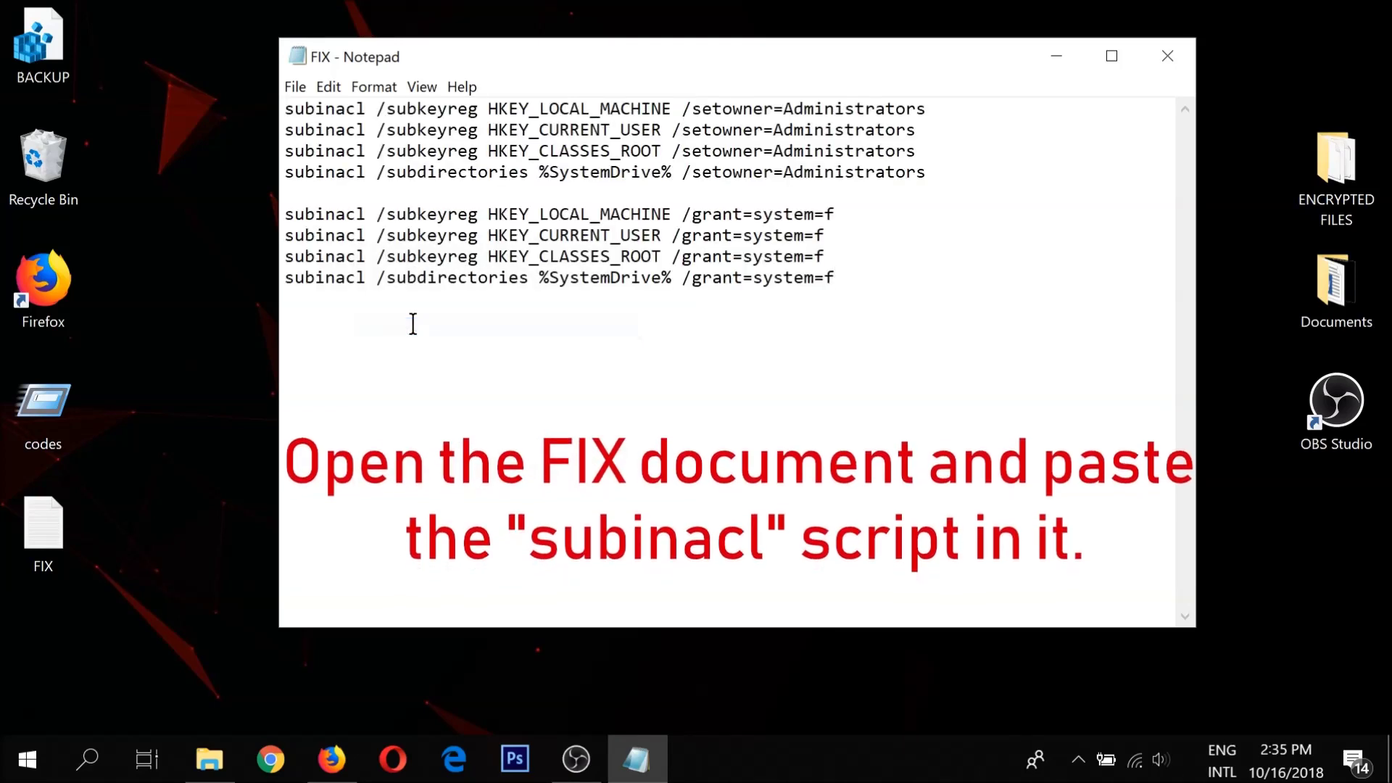
Save the script to the Desktop as FIX.bat with the file type All Files, and close Notepad.
left_click(298, 88)
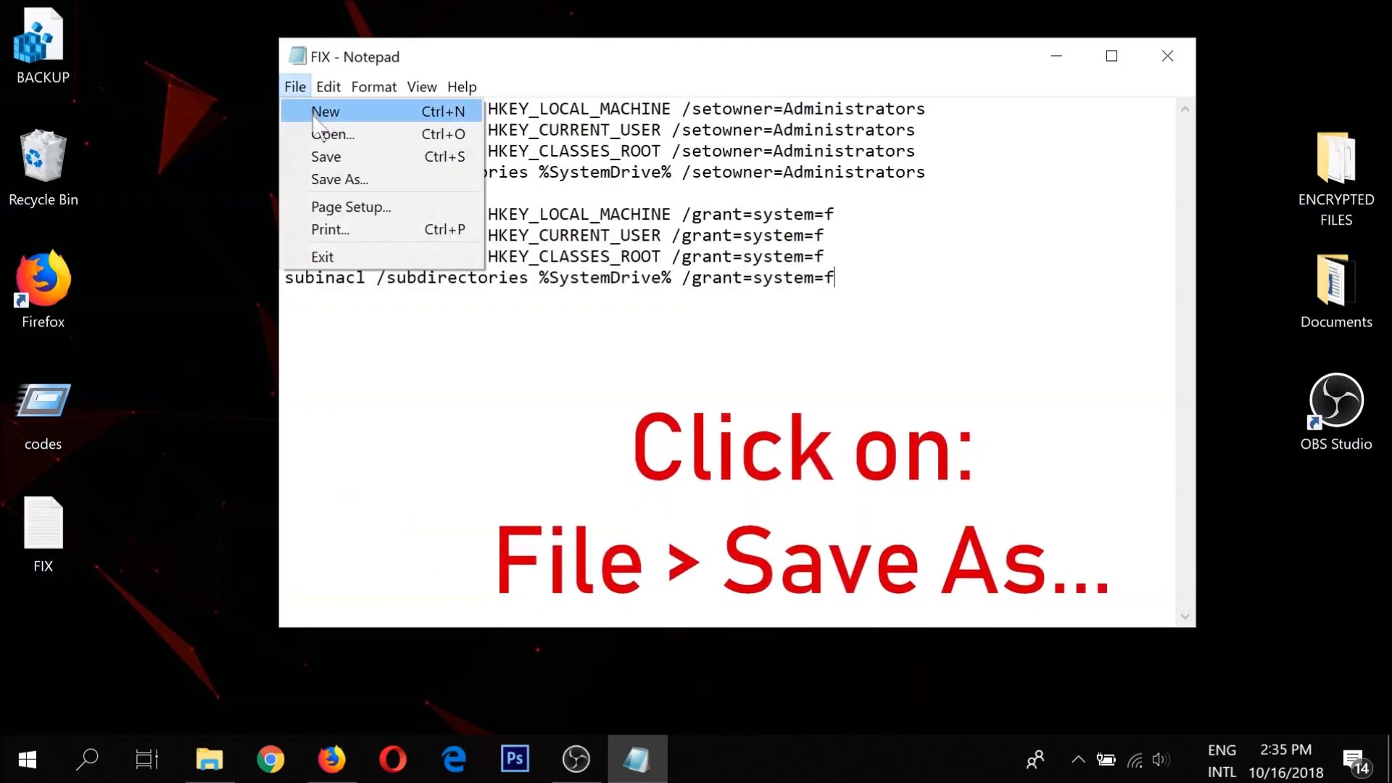
left_click(341, 179)
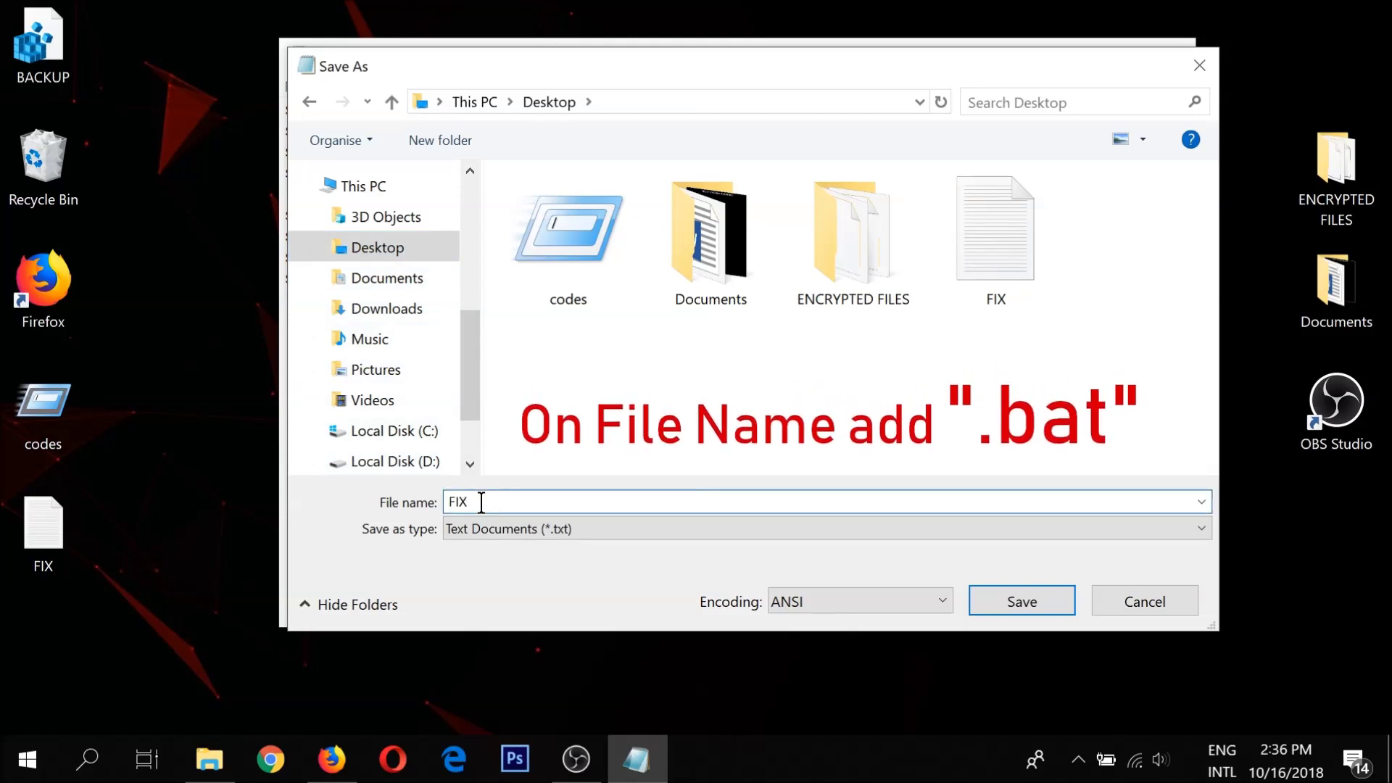
type(".b")
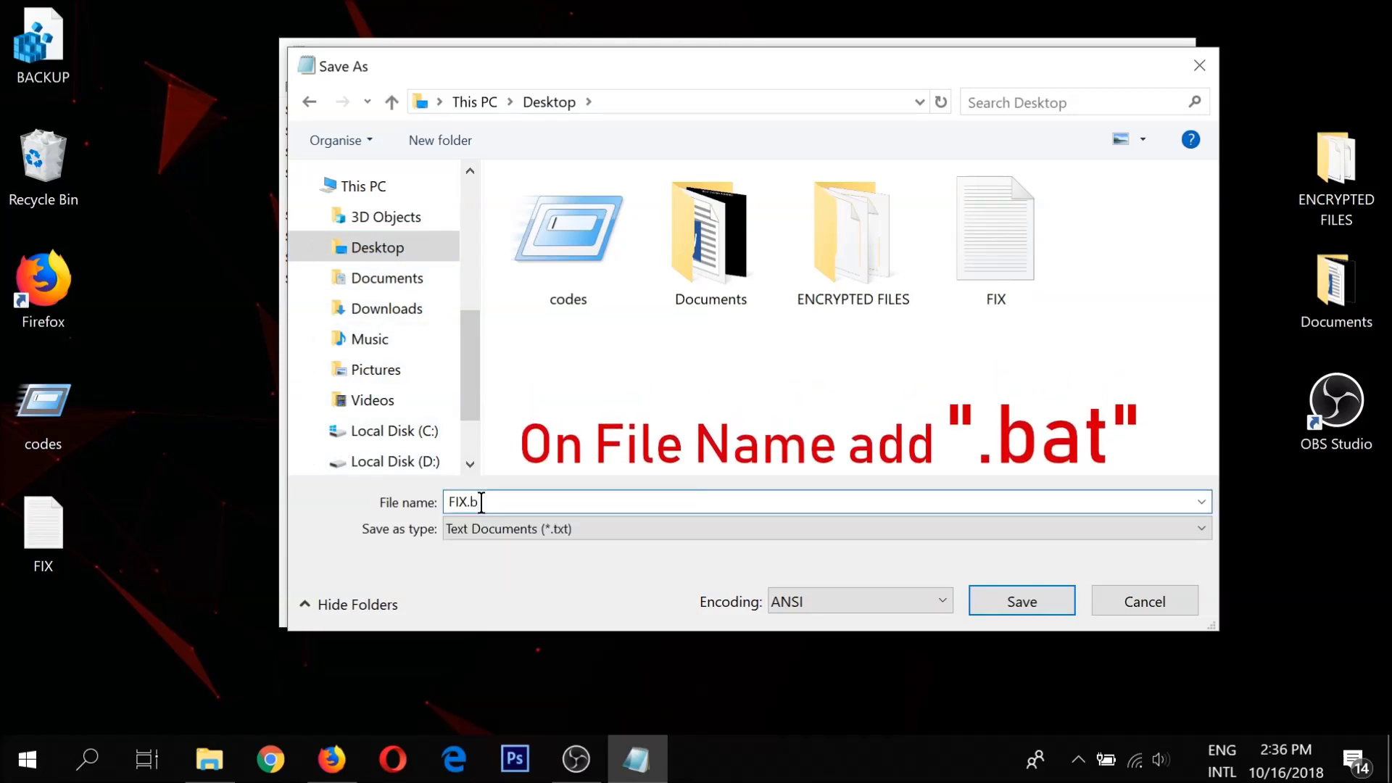
type("at")
left_click(499, 529)
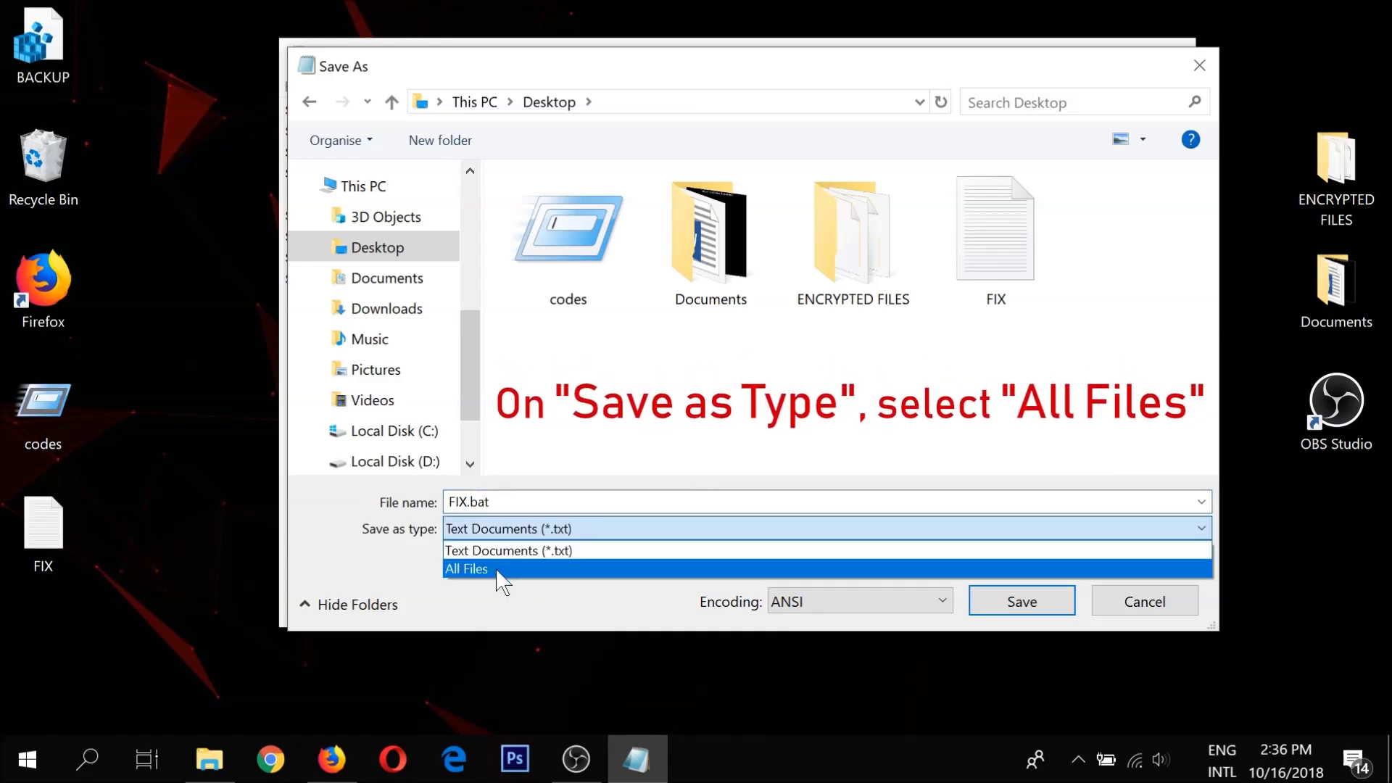
left_click(500, 569)
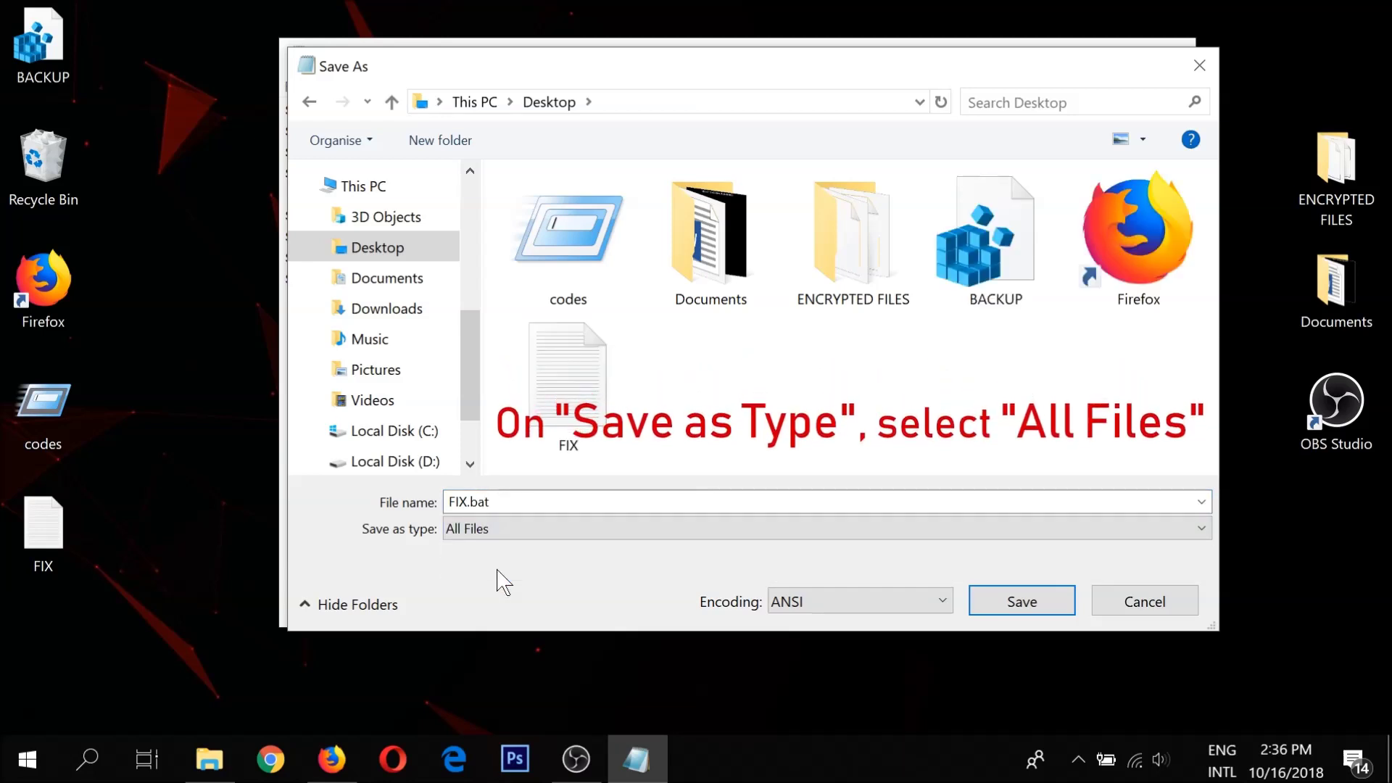
left_click(1022, 601)
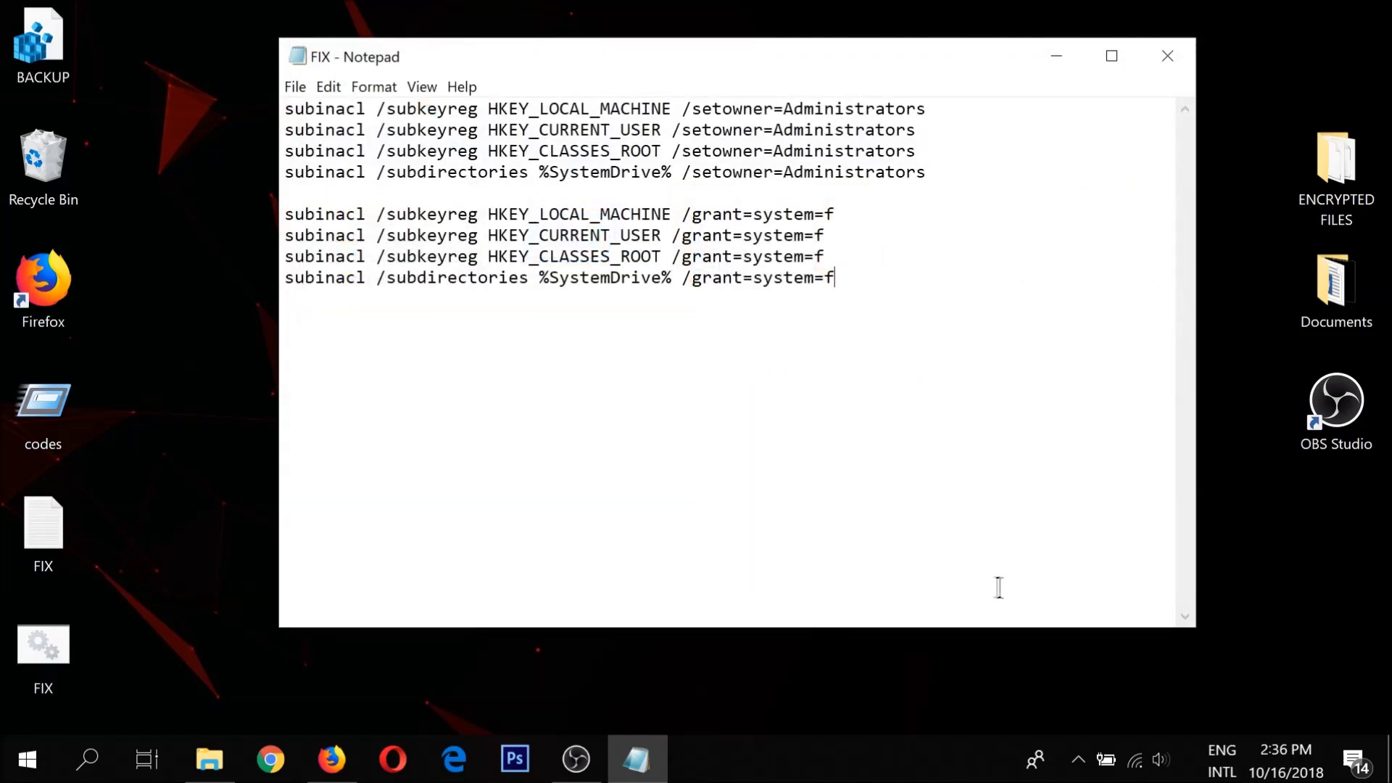
left_click(1174, 68)
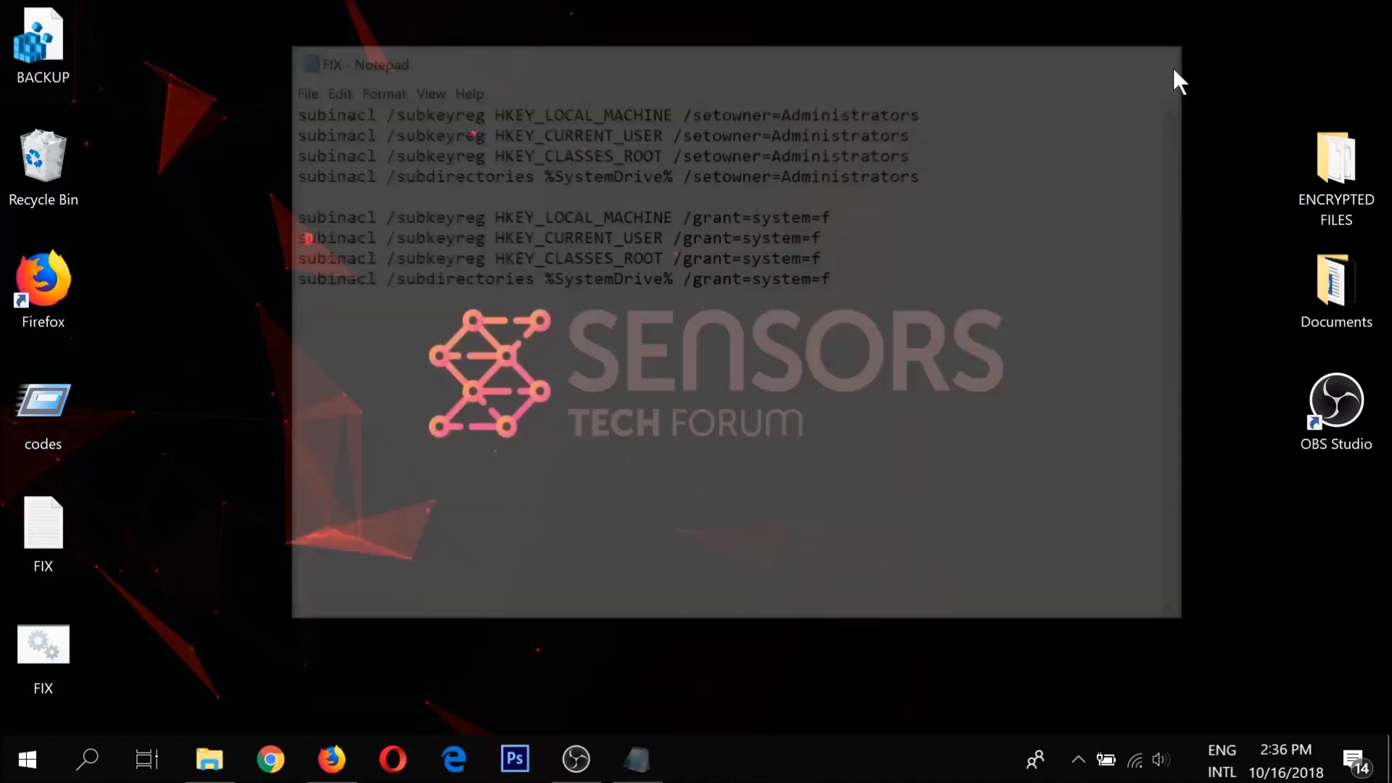
left_click_drag(143, 614, 32, 694)
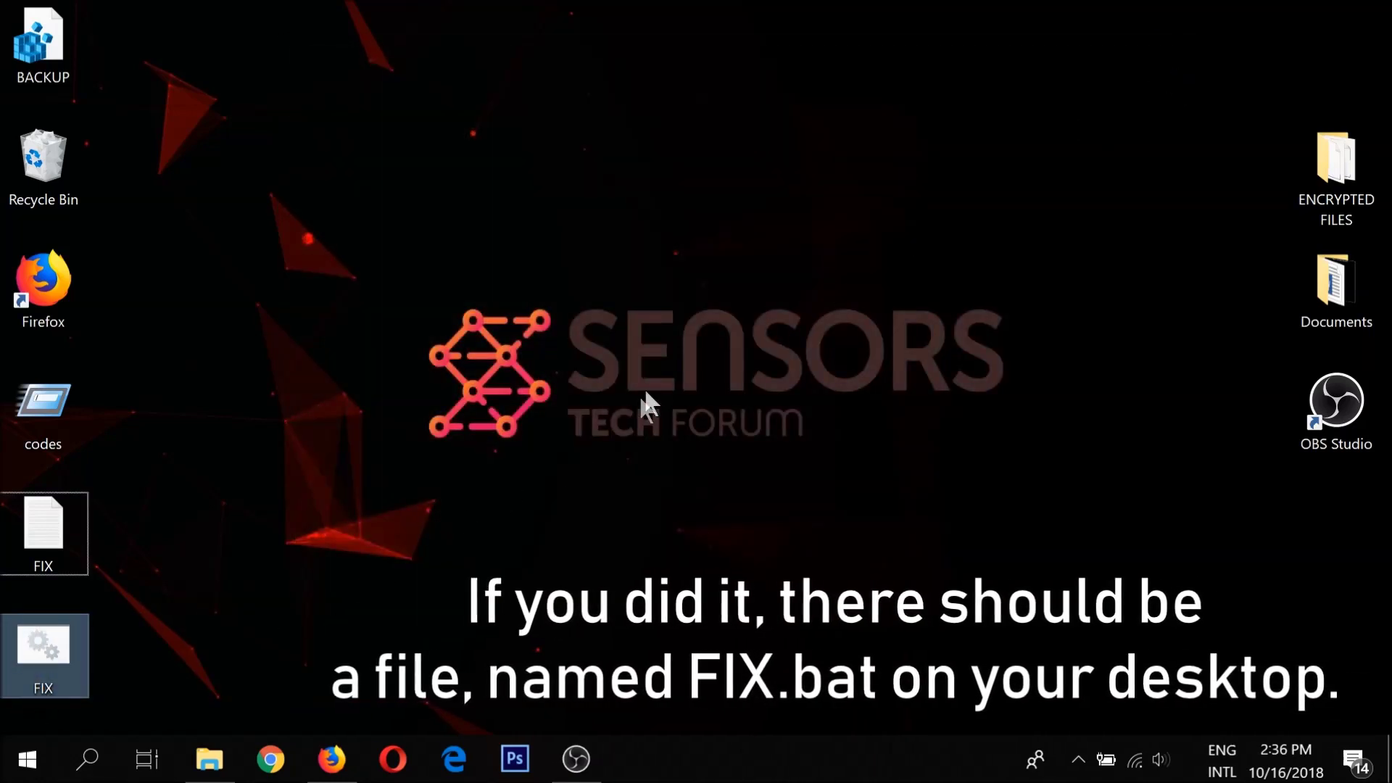
left_click(676, 346)
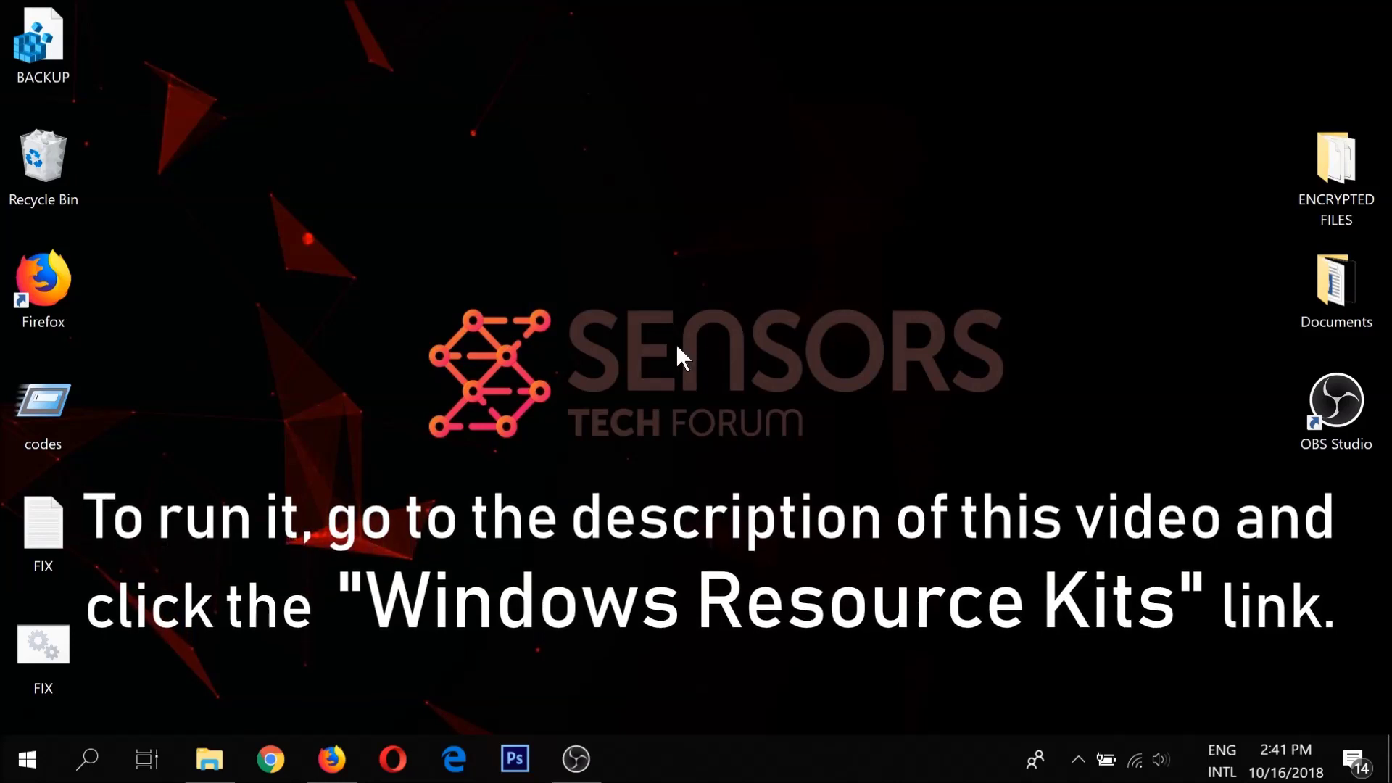
Switch to Firefox, follow the Windows Resource Kits link in the video description, and download and save subinacl.msi from Microsoft.
left_click(334, 761)
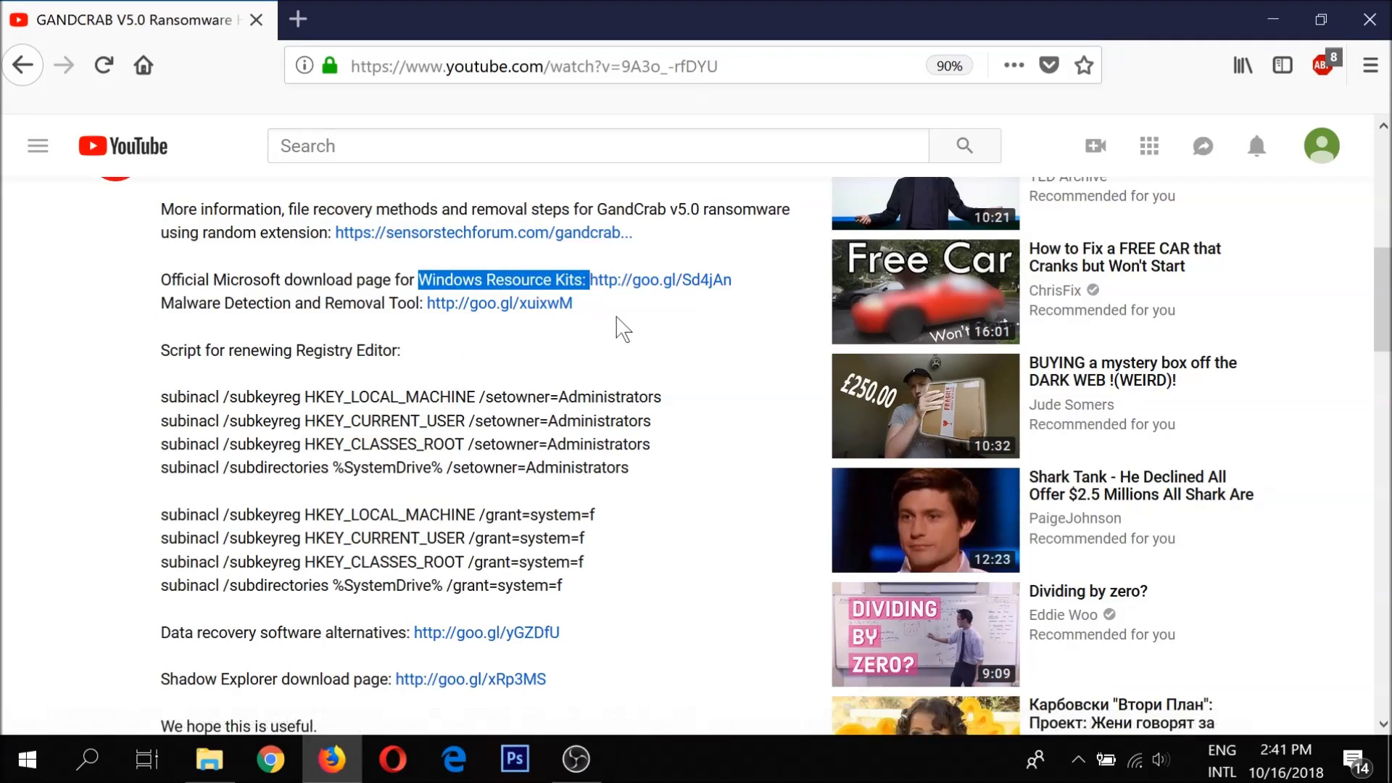
left_click(641, 290)
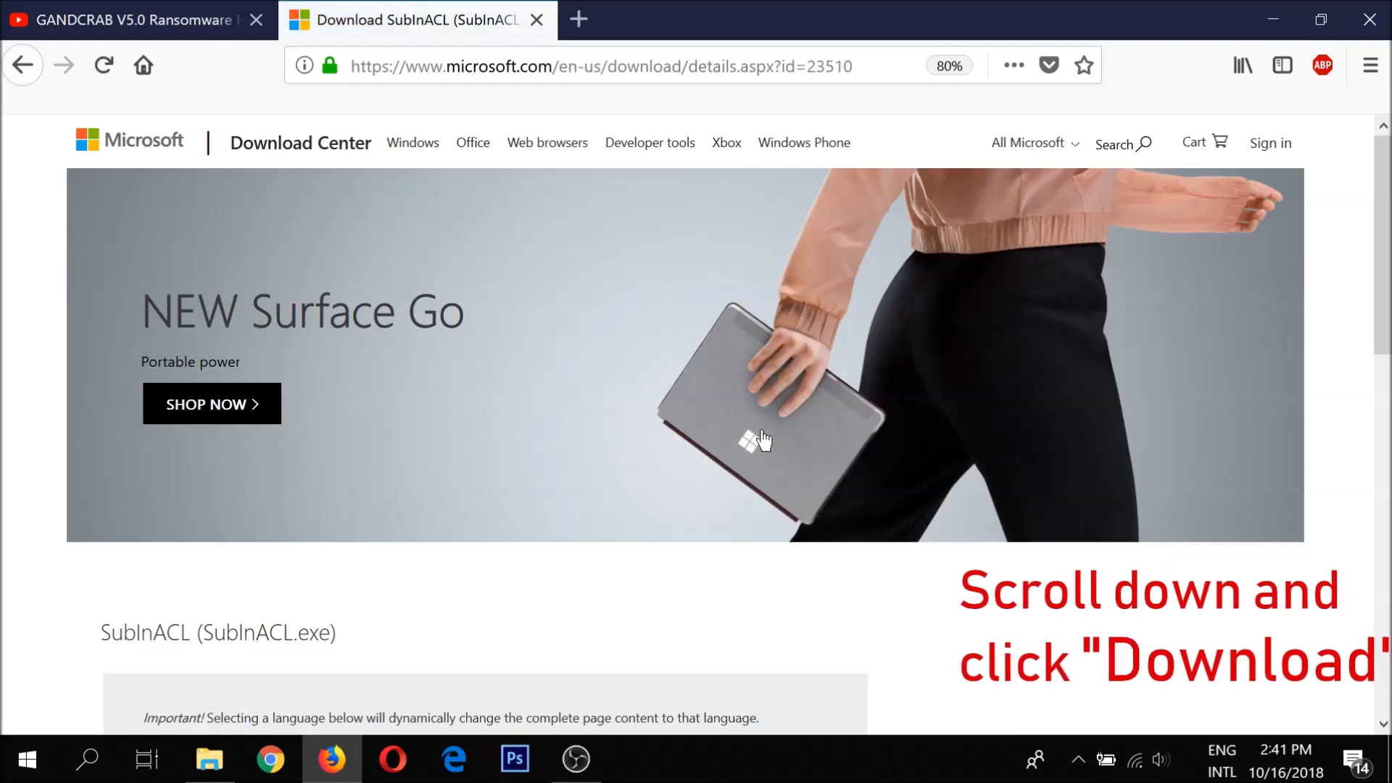
scroll(763, 440, "down", 3)
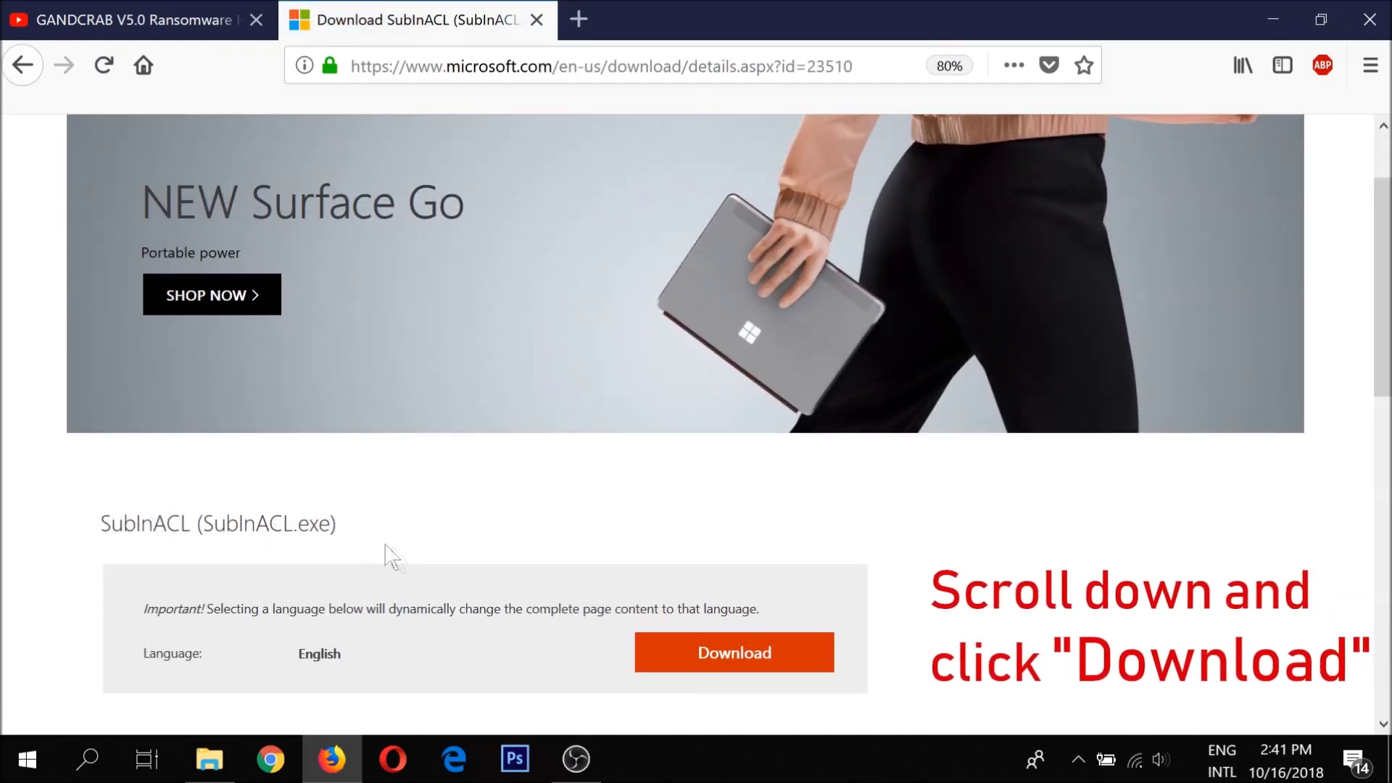
left_click(665, 662)
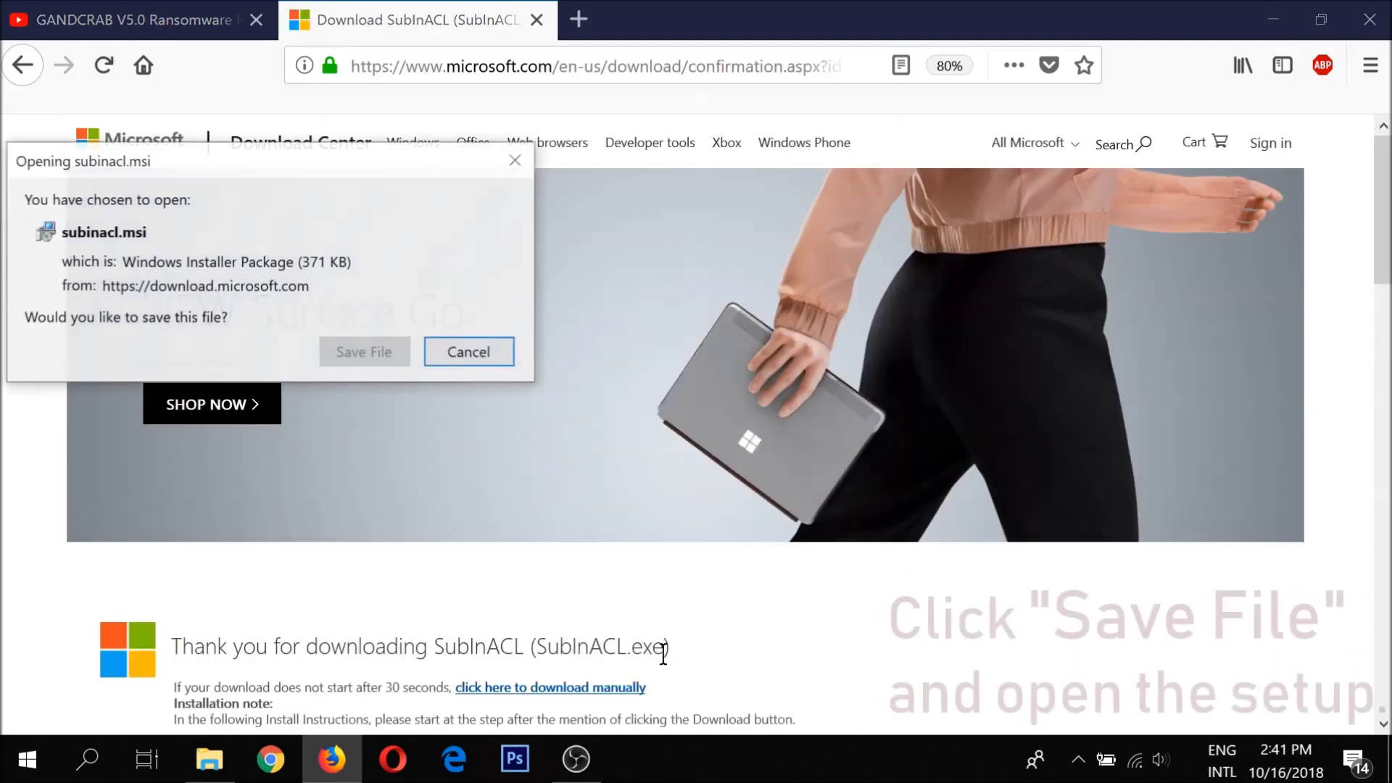
left_click(382, 353)
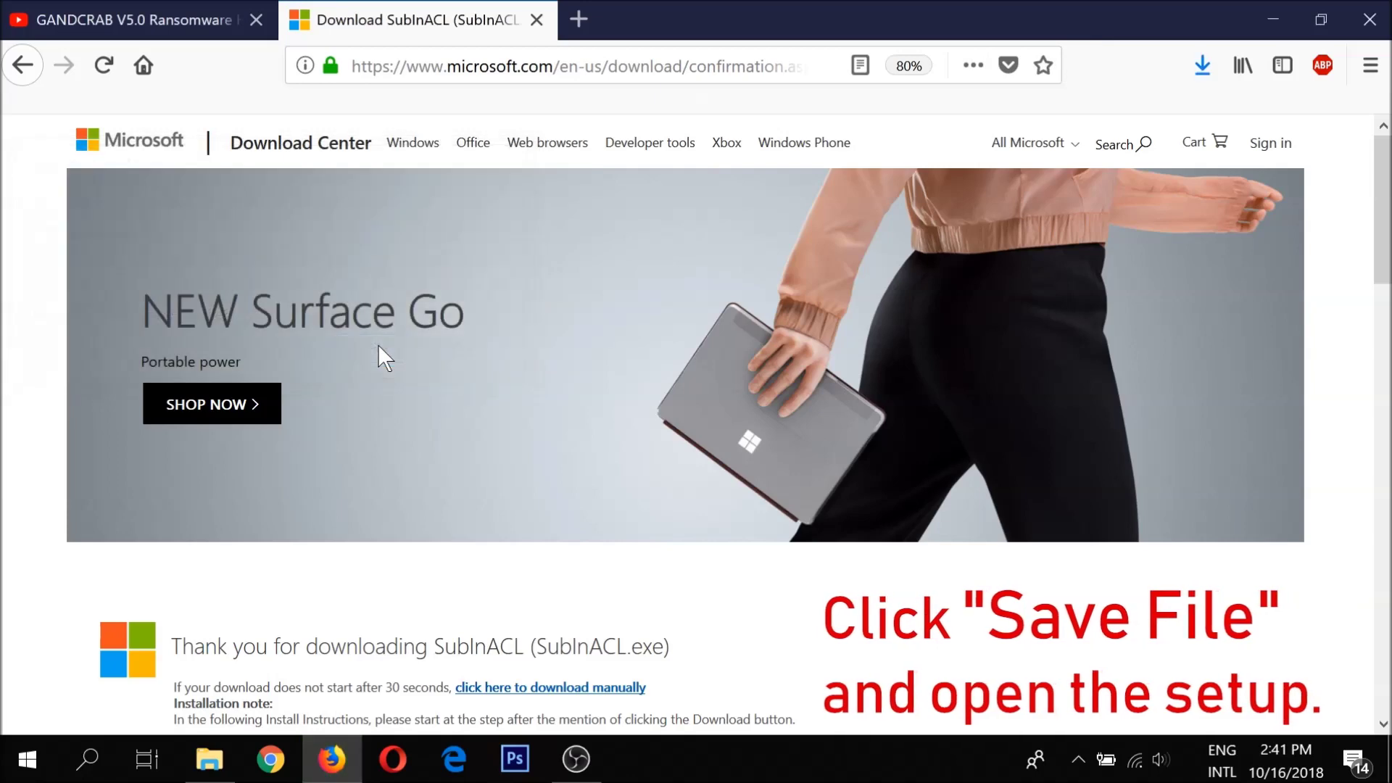
Launch the downloaded subinacl.msi installer and allow the executable file to open.
left_click(1202, 68)
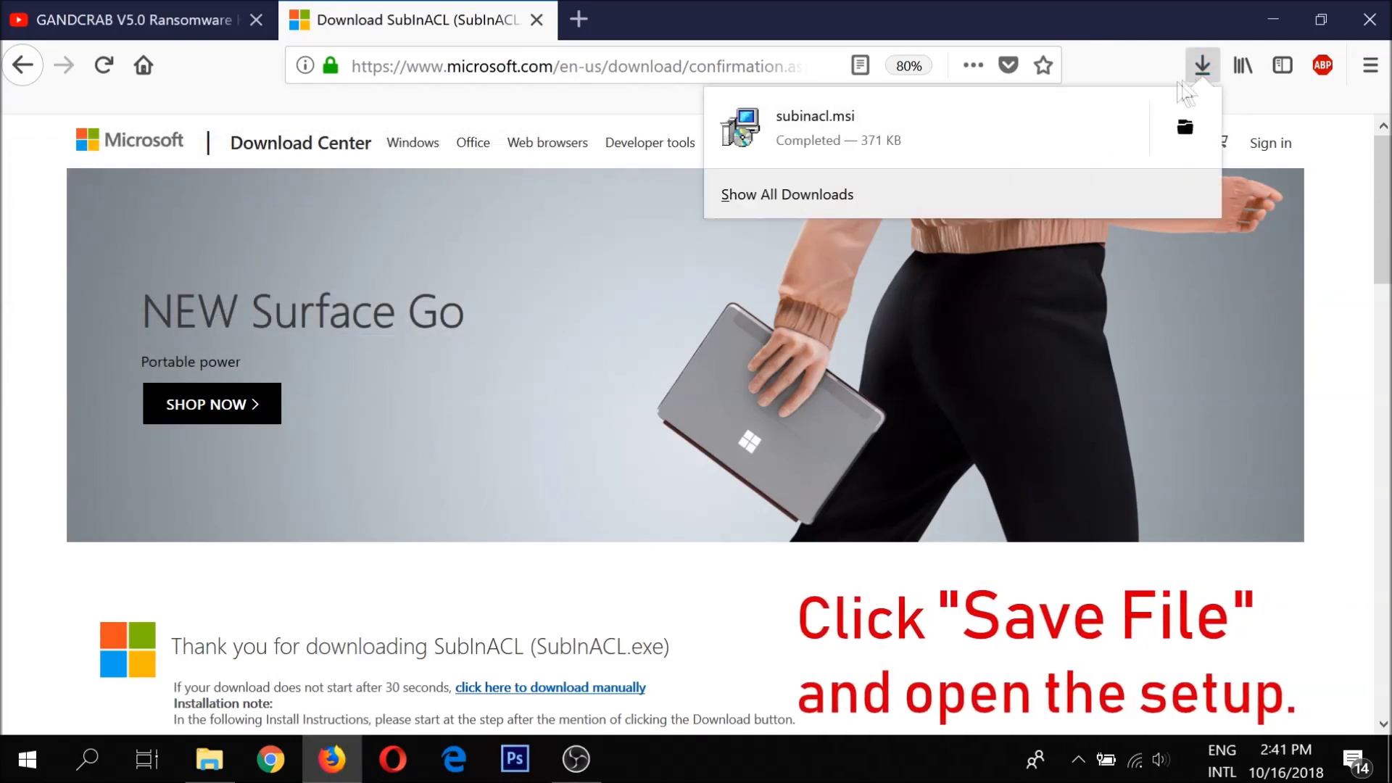
left_click(899, 132)
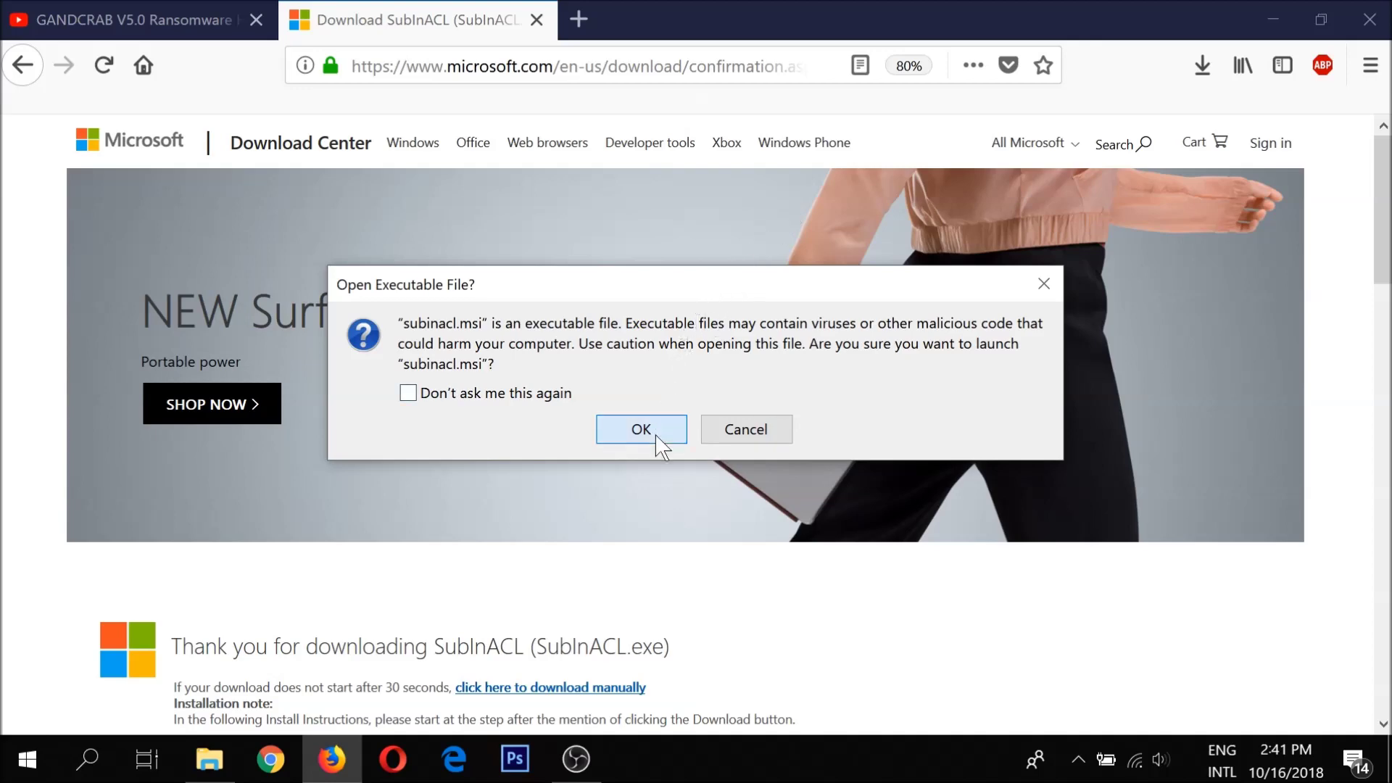
left_click(643, 431)
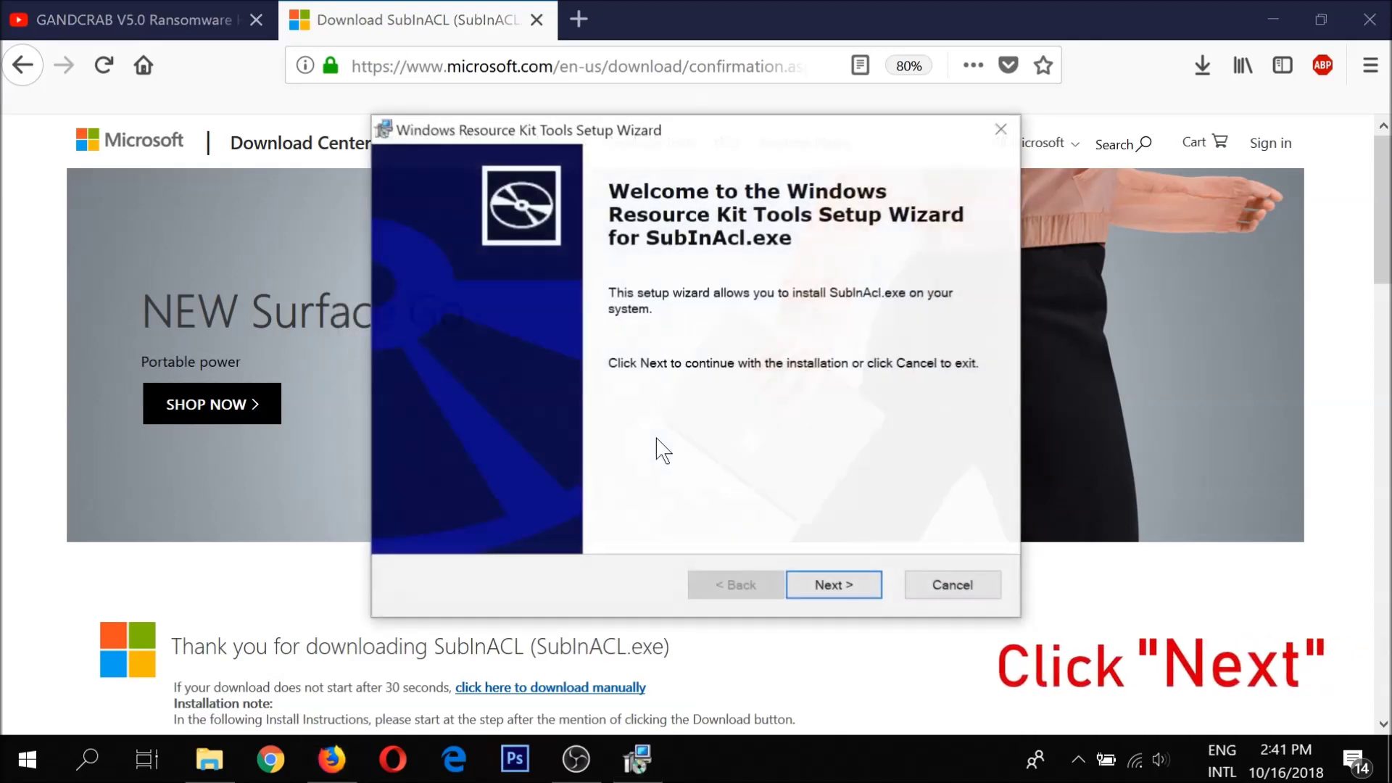
Accept the license agreement, install SubInAcl.exe to C:\Program Files (x86)\Windows Resource Kits\Tools\, and close Firefox with both its tabs.
left_click(801, 584)
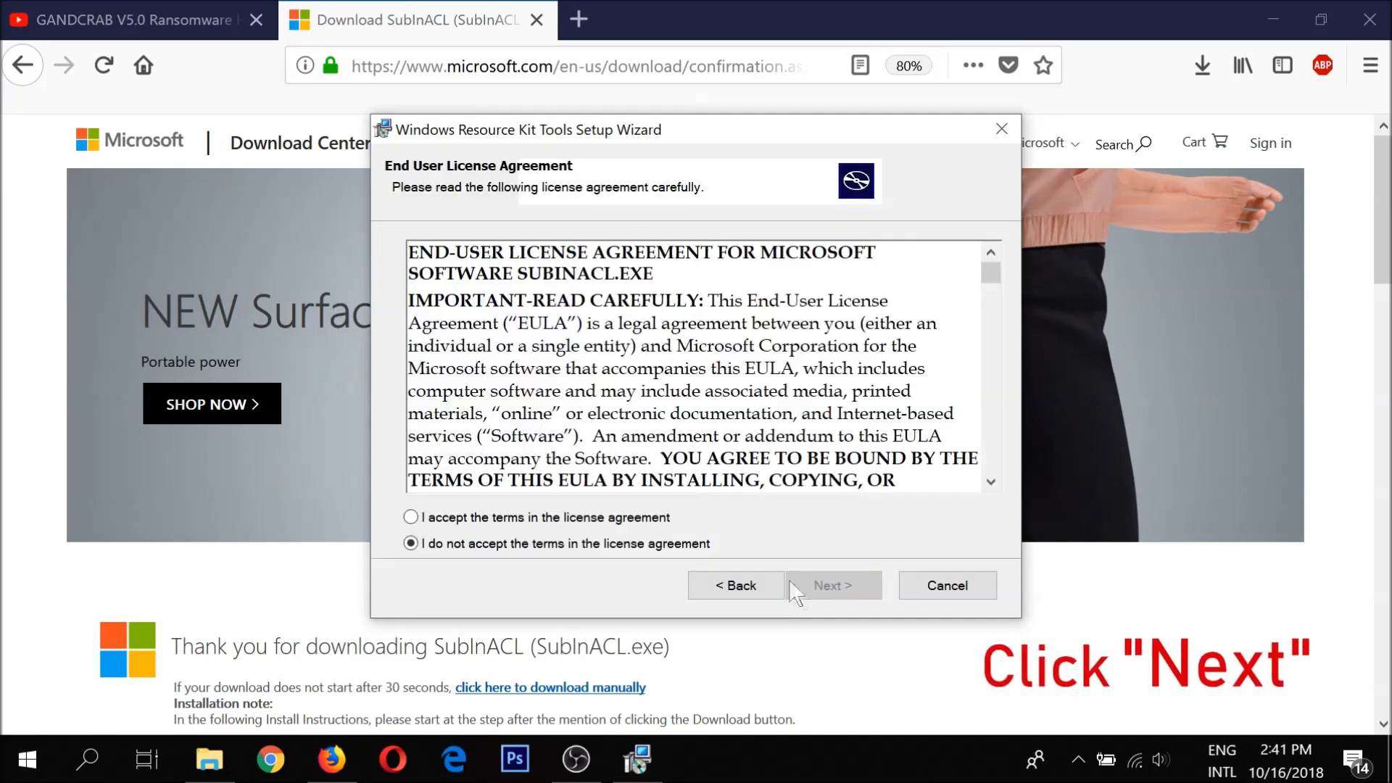
left_click(411, 517)
left_click(833, 585)
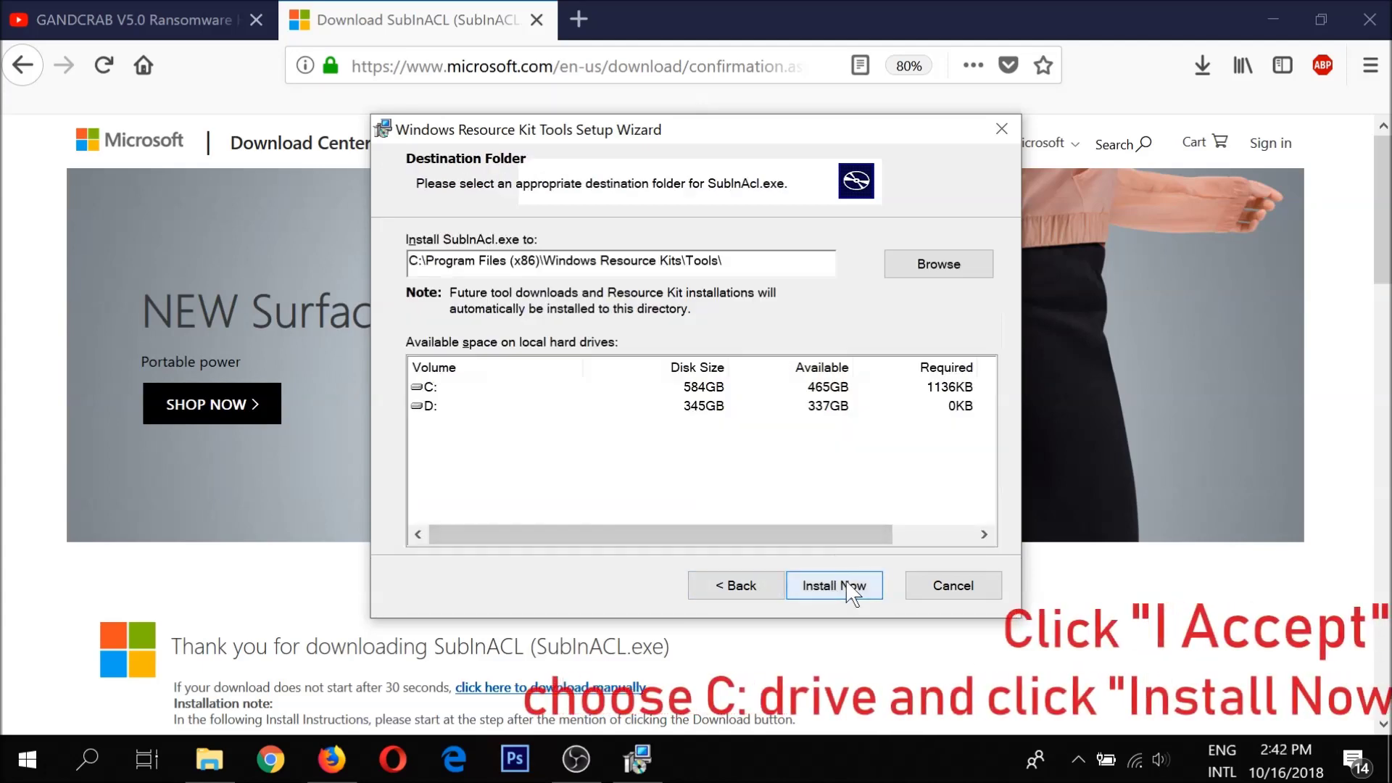
left_click(841, 580)
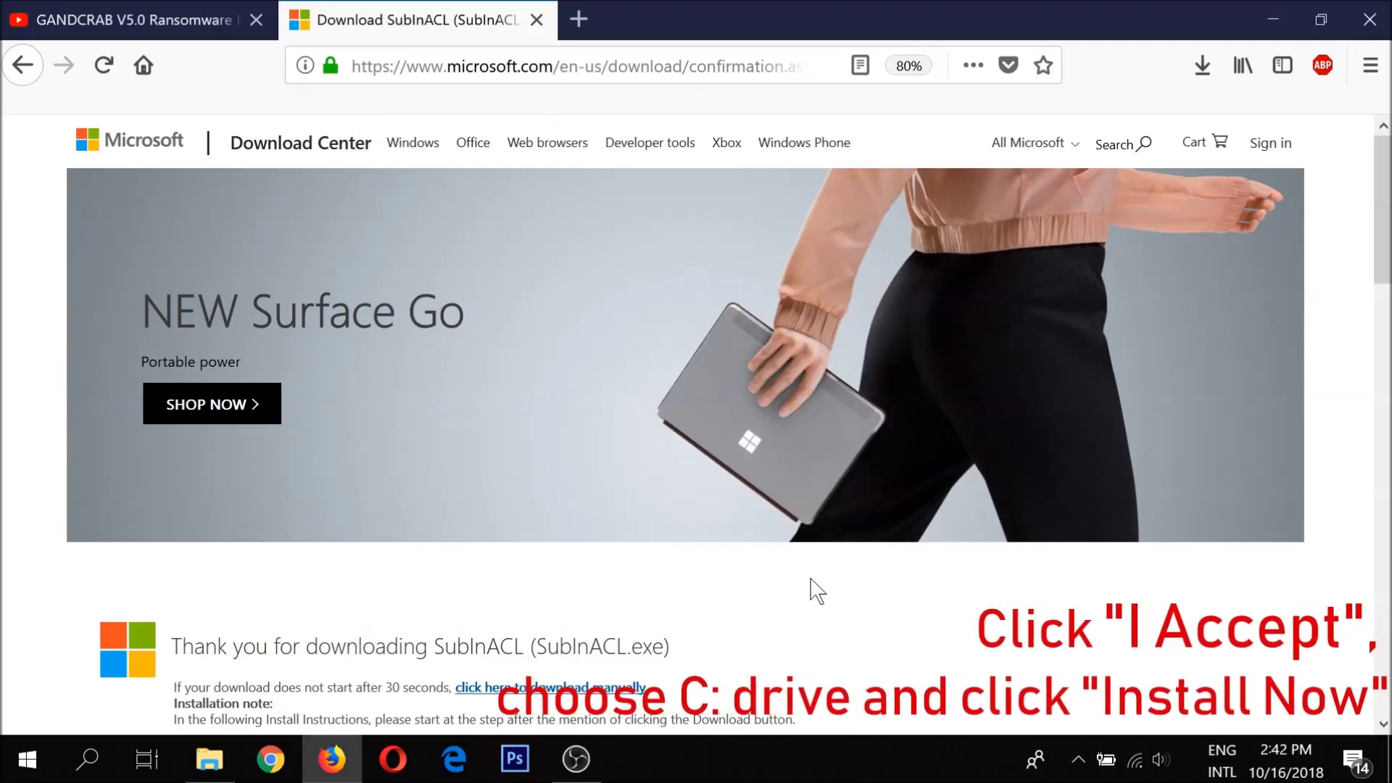
left_click(1384, 23)
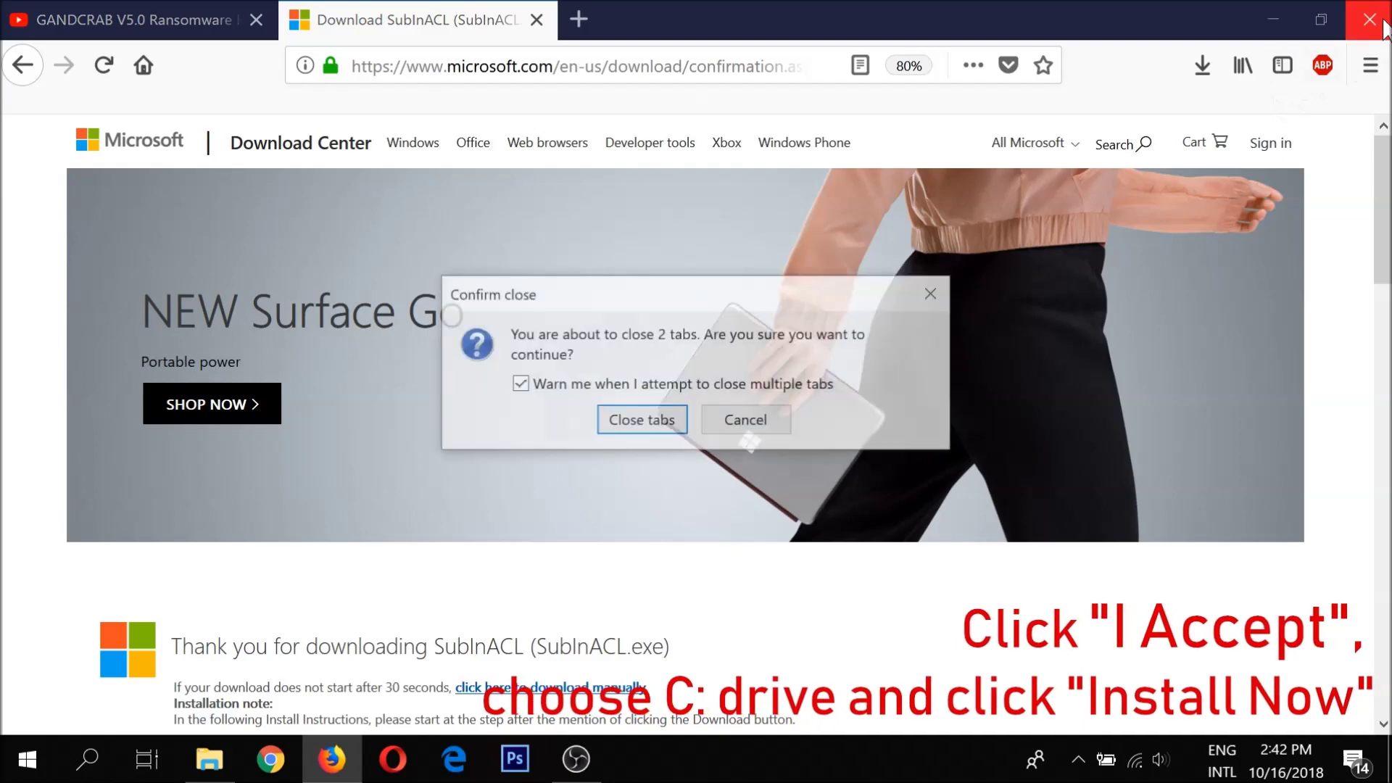
left_click(642, 422)
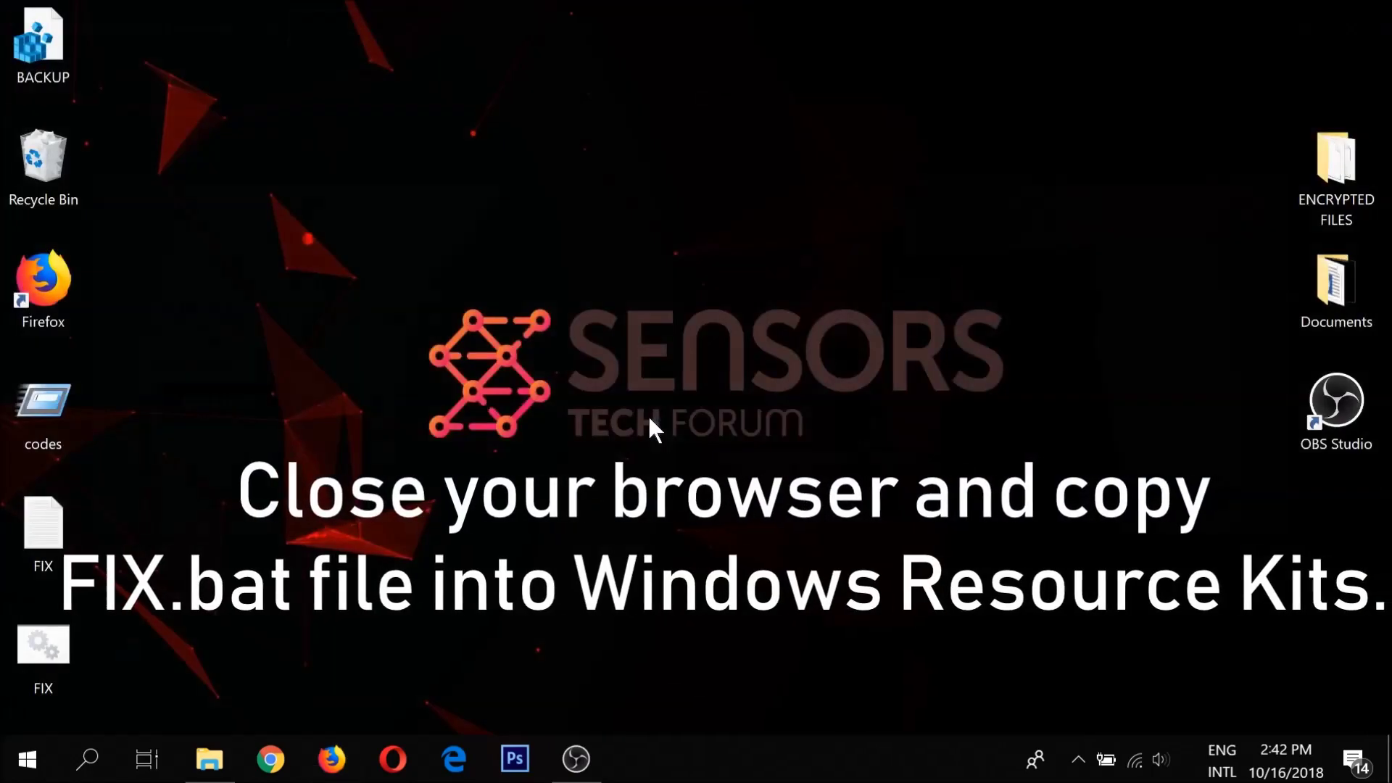